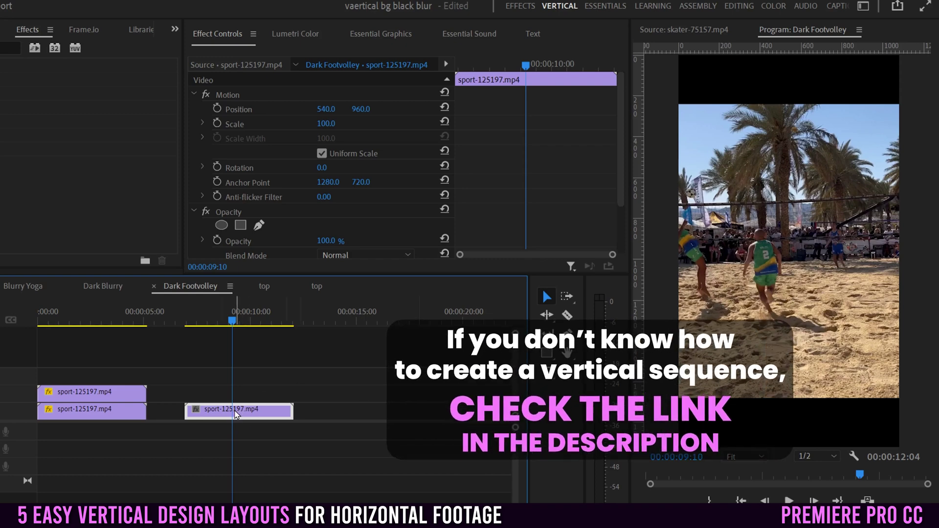
Duplicate the second sport-125197.mp4 clip onto track V2 directly above the original and hide track V1.
{"action": "left_click_drag", "start_coordinate": [238, 415], "coordinate": [243, 392]}
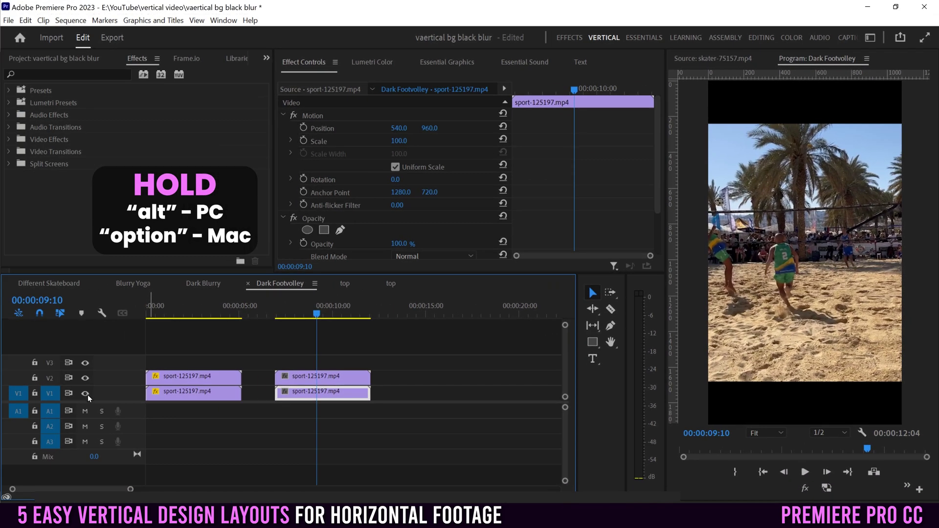
{"action": "left_click", "coordinate": [85, 393]}
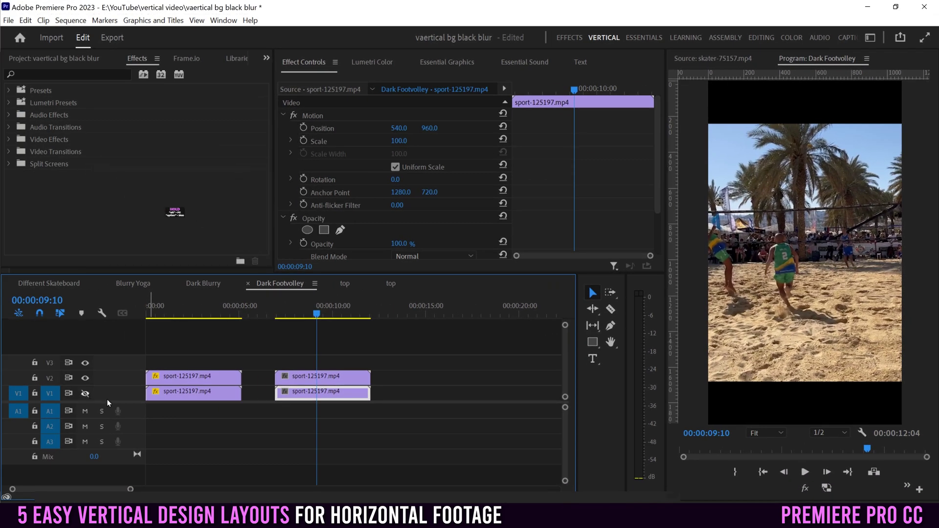
Scale the upper copy of the second sport-125197.mp4 clip to 57 and set its position to 579, 663.
{"action": "left_click", "coordinate": [339, 380]}
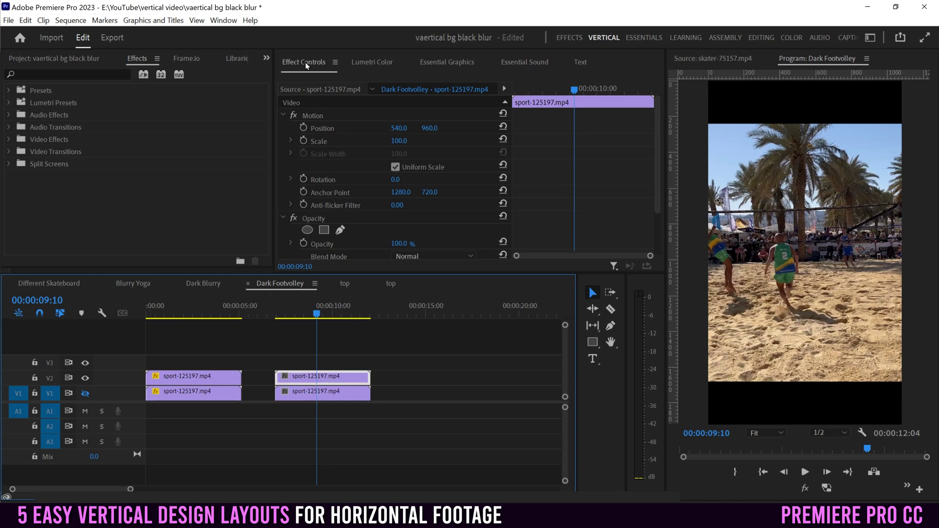
{"action": "left_click", "coordinate": [223, 23]}
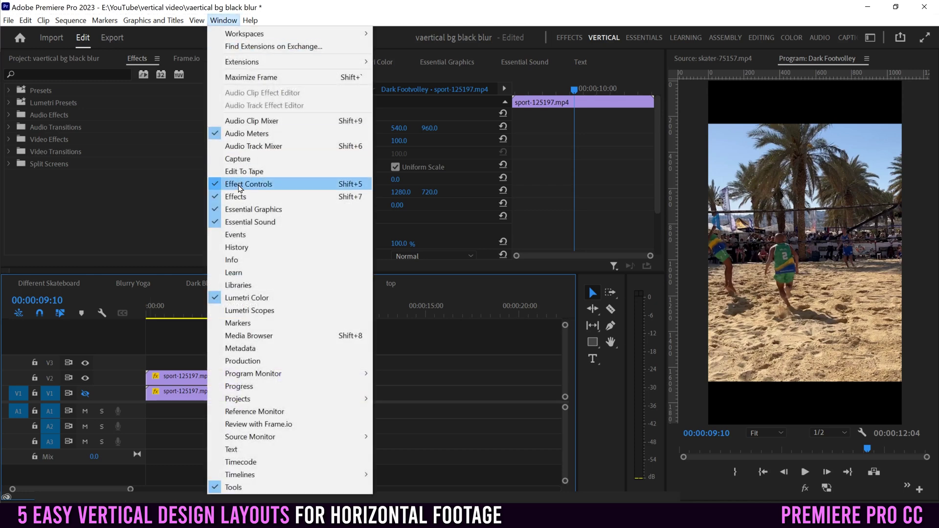
{"action": "left_click", "coordinate": [659, 160]}
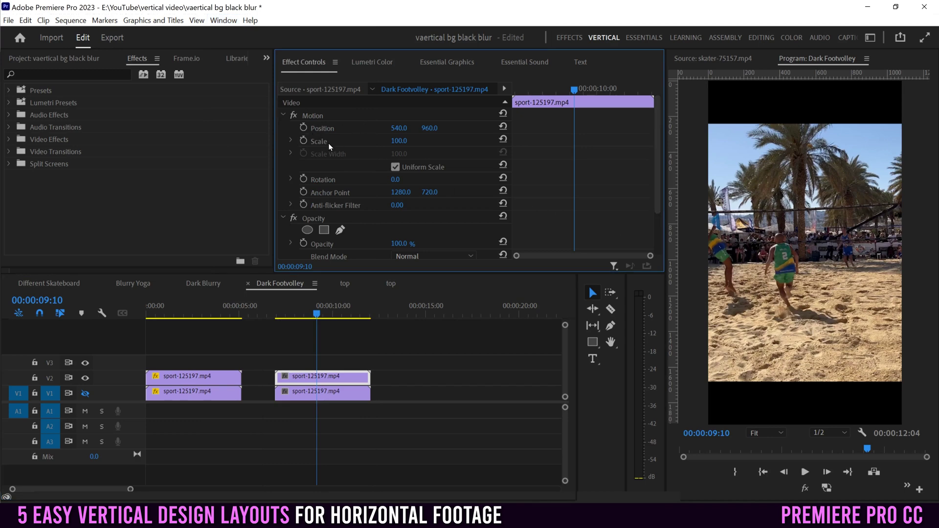
{"action": "mouse_move", "coordinate": [399, 141]}
{"action": "left_mouse_down"}
{"action": "mouse_move", "coordinate": [374, 140]}
{"action": "mouse_move", "coordinate": [406, 140]}
{"action": "left_mouse_up"}
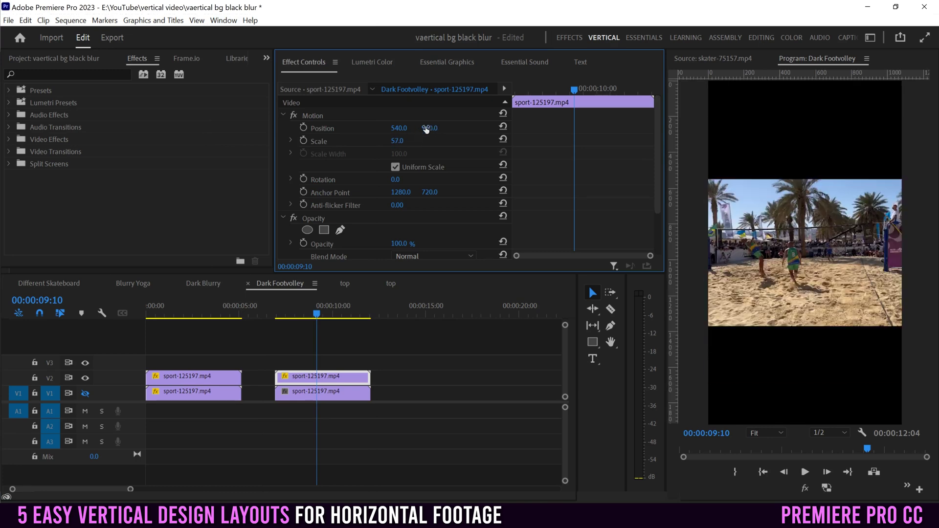
{"action": "left_click_drag", "start_coordinate": [429, 128], "coordinate": [284, 128]}
{"action": "left_click_drag", "start_coordinate": [396, 128], "coordinate": [414, 128]}
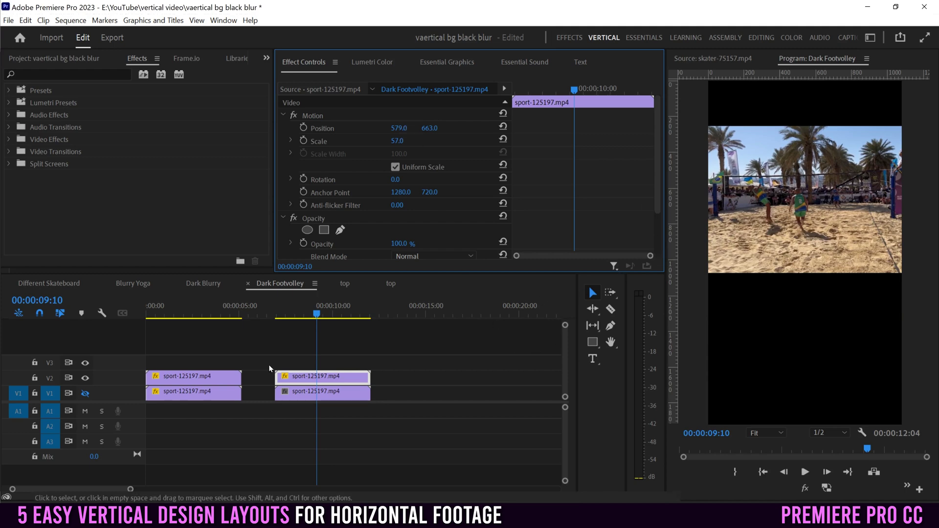
Show track V1 again, scale its second sport-125197.mp4 clip to 148 and set the horizontal position to 642.
{"action": "left_click", "coordinate": [85, 393]}
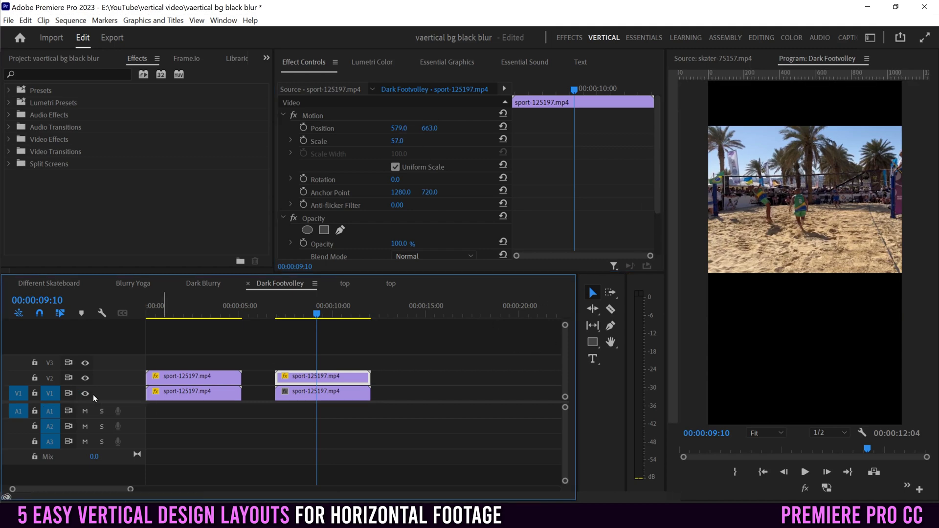
{"action": "left_click", "coordinate": [330, 396]}
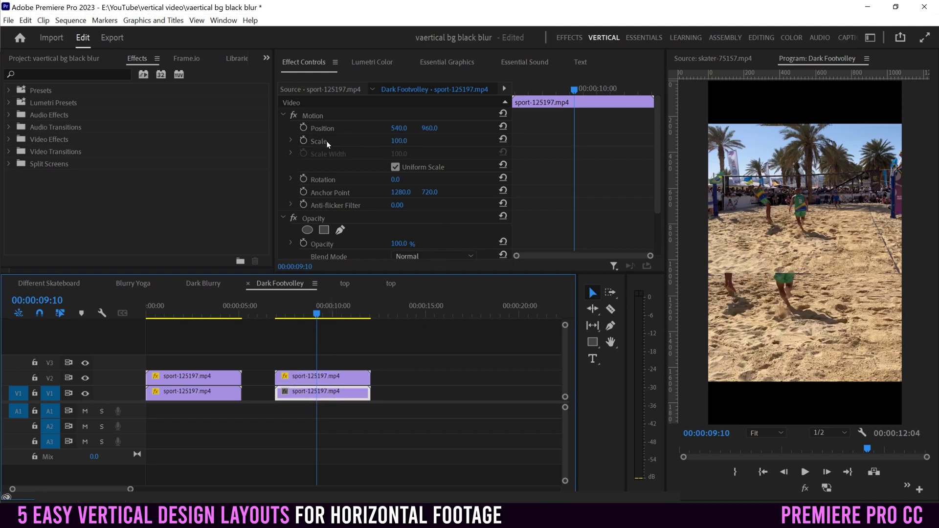
{"action": "left_click_drag", "start_coordinate": [394, 142], "coordinate": [418, 142]}
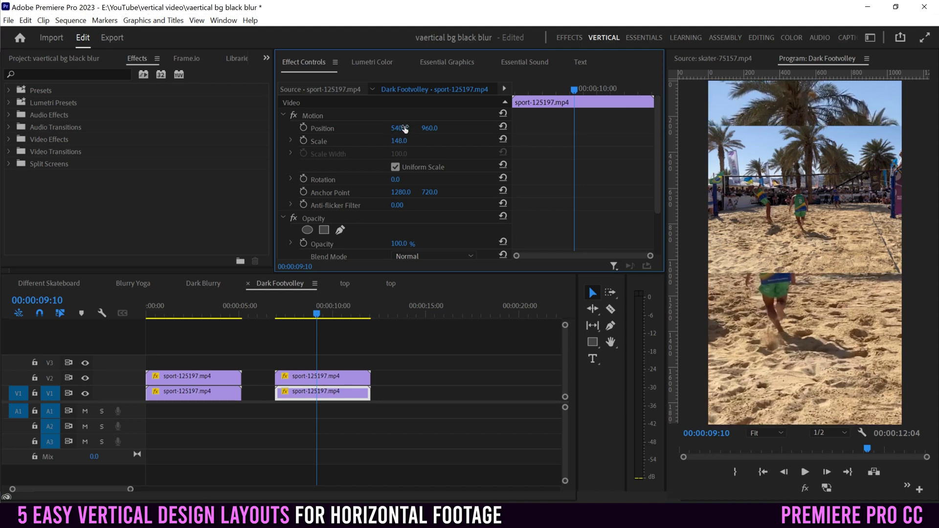
{"action": "left_click_drag", "start_coordinate": [397, 128], "coordinate": [447, 128]}
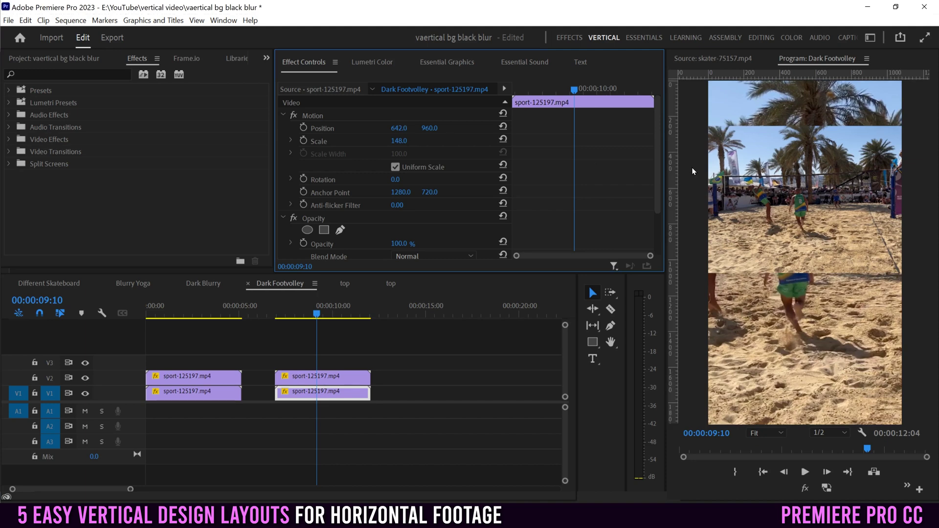
Set the background clip's opacity to 15% and play the sequence from near the start of the clip pair.
{"action": "scroll", "coordinate": [657, 161], "scroll_direction": "down", "scroll_amount": 3}
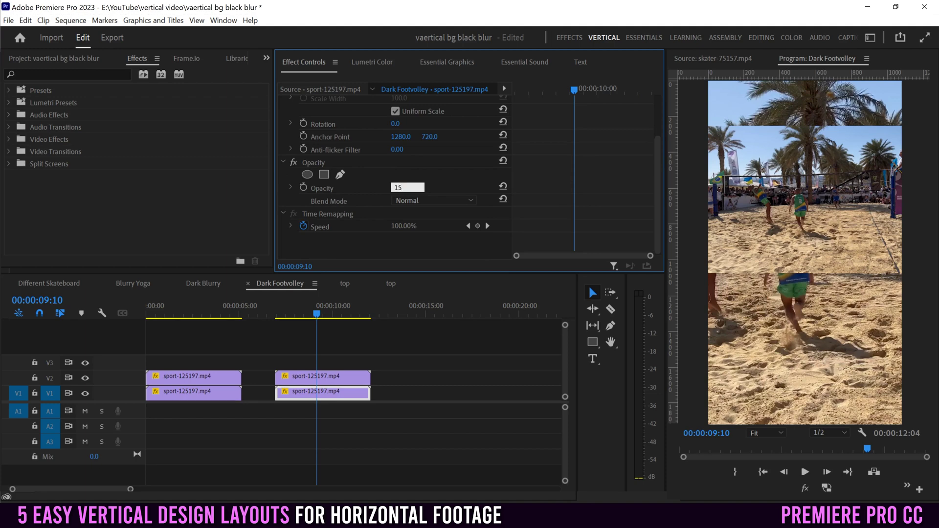
{"action": "key", "text": "Return"}
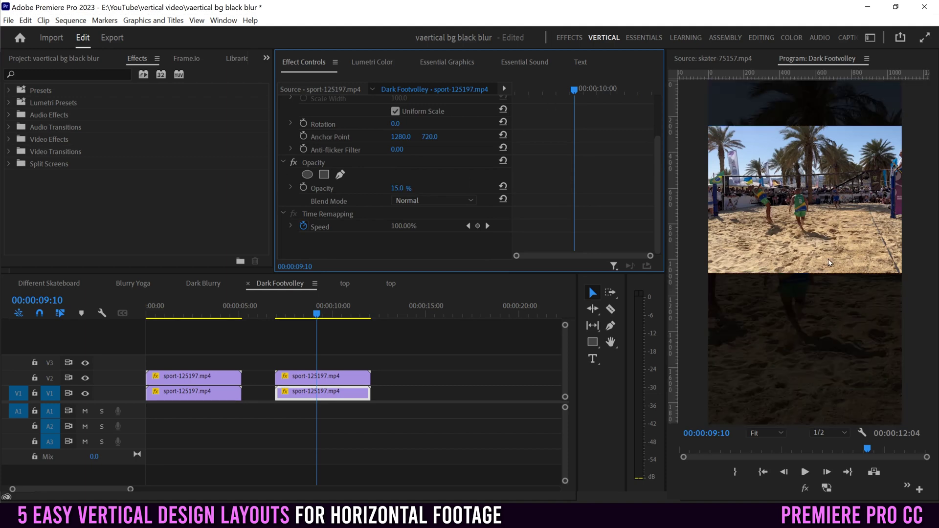
{"action": "left_click", "coordinate": [281, 311]}
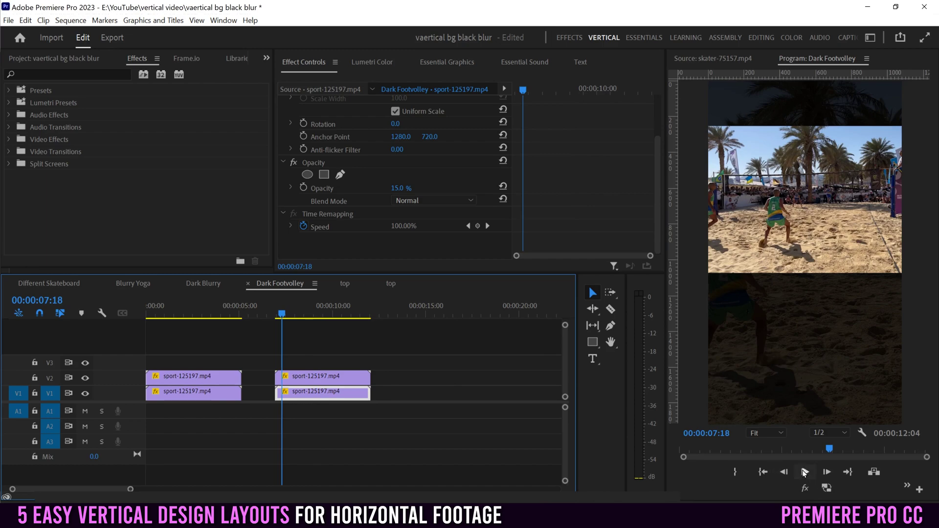
{"action": "left_click", "coordinate": [804, 471]}
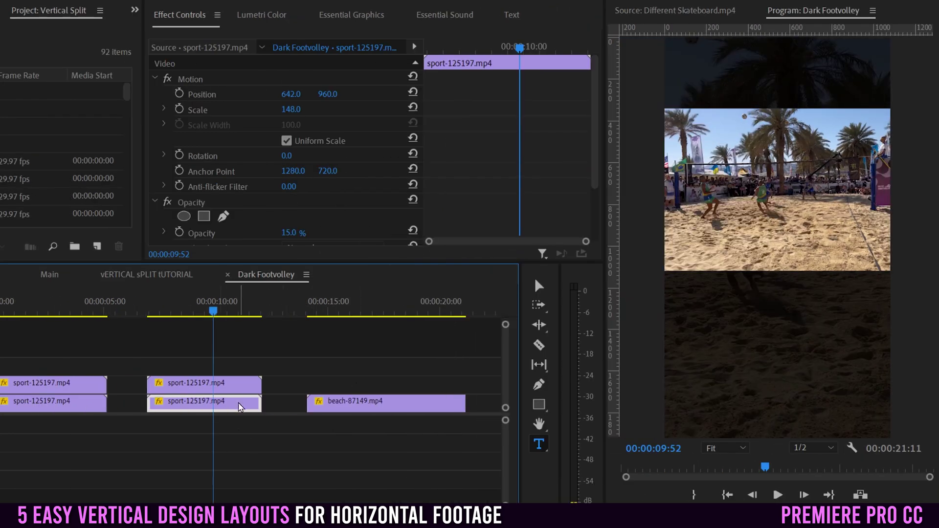
Enlarge the upper sport-125197.mp4 clip of the second pair to a scale of 84 and reposition it to 837, 862.
{"action": "left_click", "coordinate": [230, 387]}
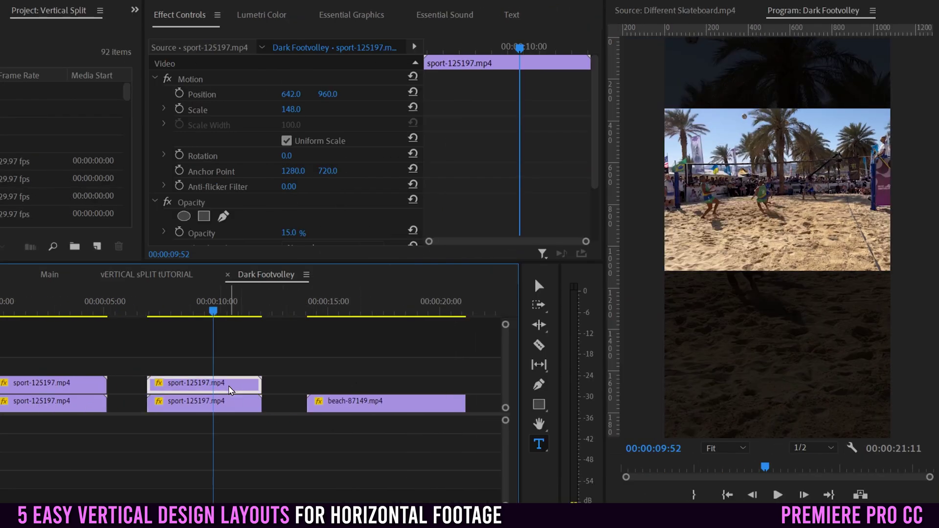
{"action": "left_click_drag", "start_coordinate": [290, 109], "coordinate": [392, 94]}
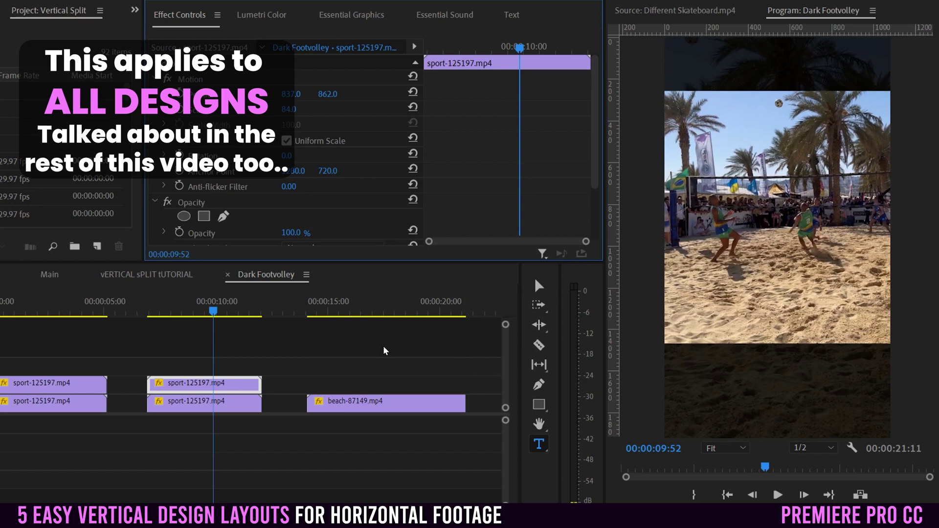
Set the beach-87149.mp4 clip's opacity to 15% and place the upper sport-125197.mp4 footage above it on track V2.
{"action": "left_click", "coordinate": [399, 405]}
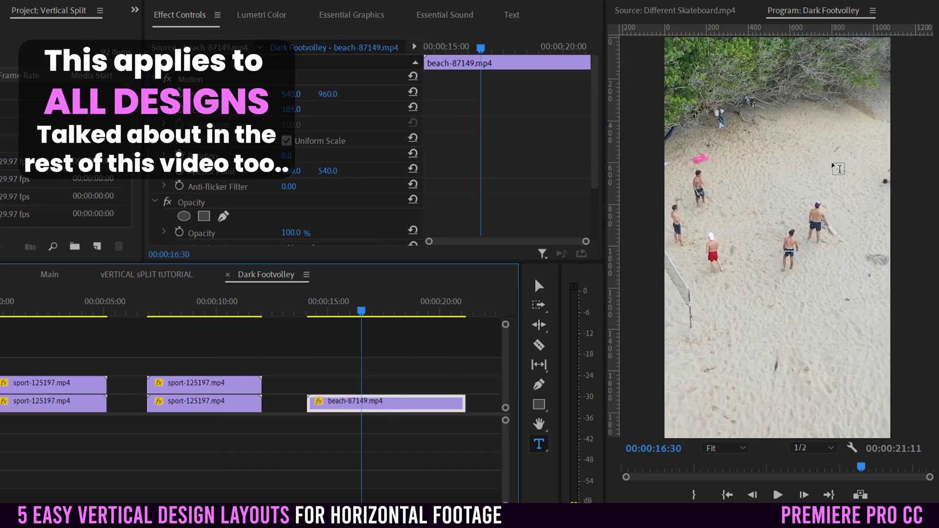
{"action": "left_click", "coordinate": [293, 233]}
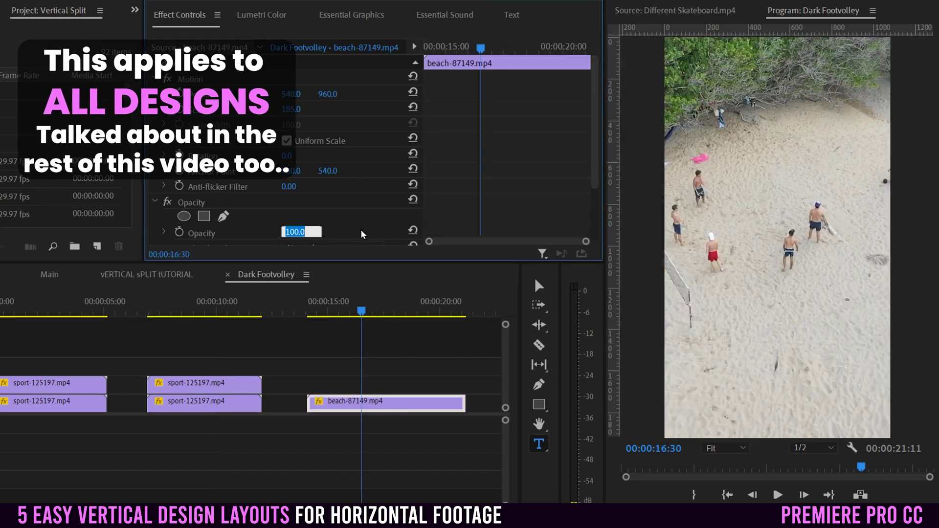
{"action": "type", "text": "15"}
{"action": "key", "text": "Return"}
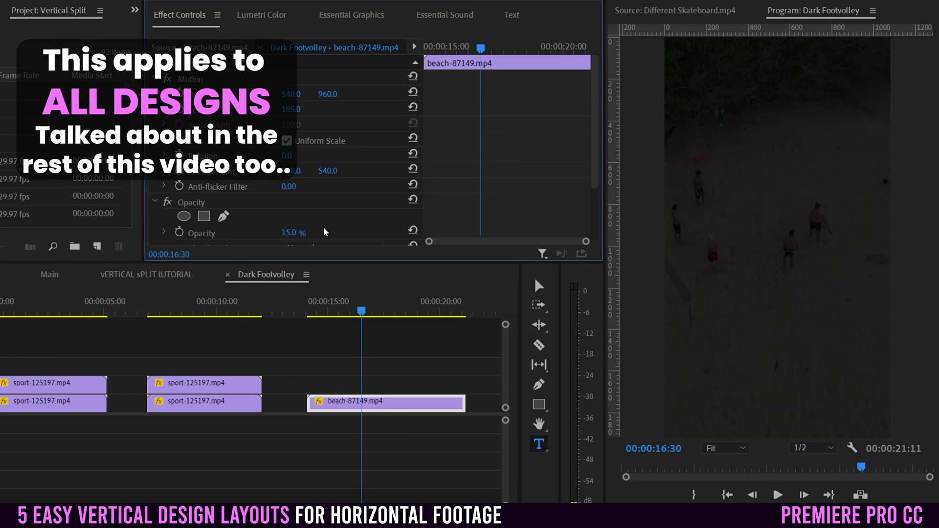
{"action": "left_click", "coordinate": [202, 385]}
{"action": "left_click_drag", "start_coordinate": [193, 386], "coordinate": [356, 388]}
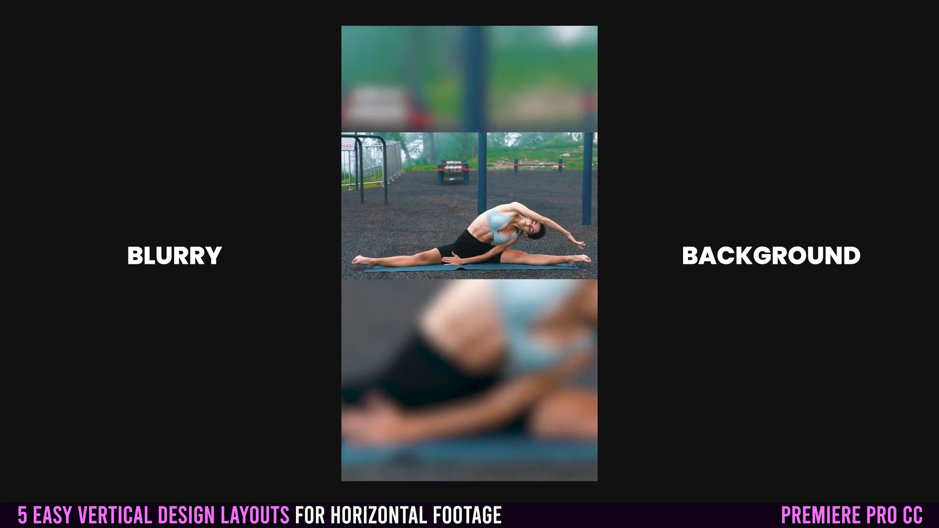
In the Blurry Yoga sequence, duplicate the second yoga-108803.mp4 clip onto track V2 and hide track V1.
{"action": "left_click_drag", "start_coordinate": [402, 306], "coordinate": [428, 308]}
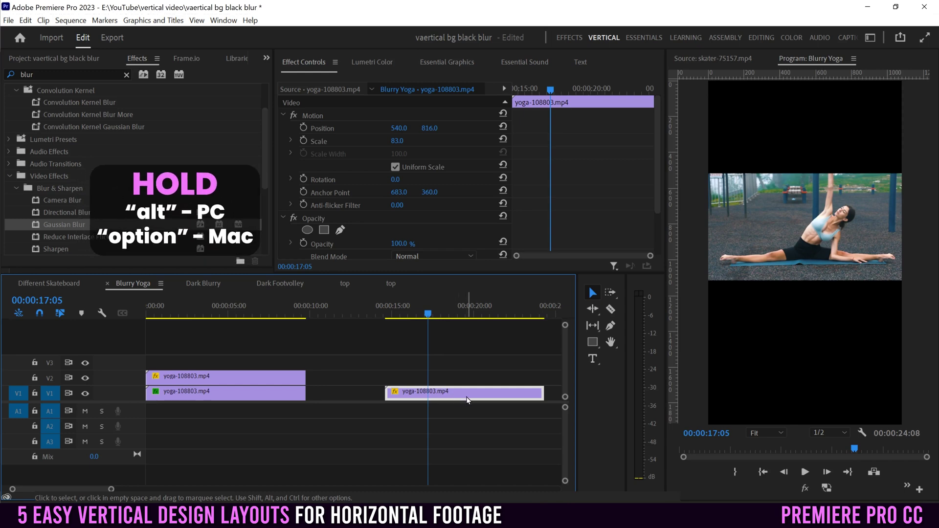
{"action": "left_click_drag", "start_coordinate": [471, 393], "coordinate": [452, 378]}
{"action": "left_click", "coordinate": [86, 394]}
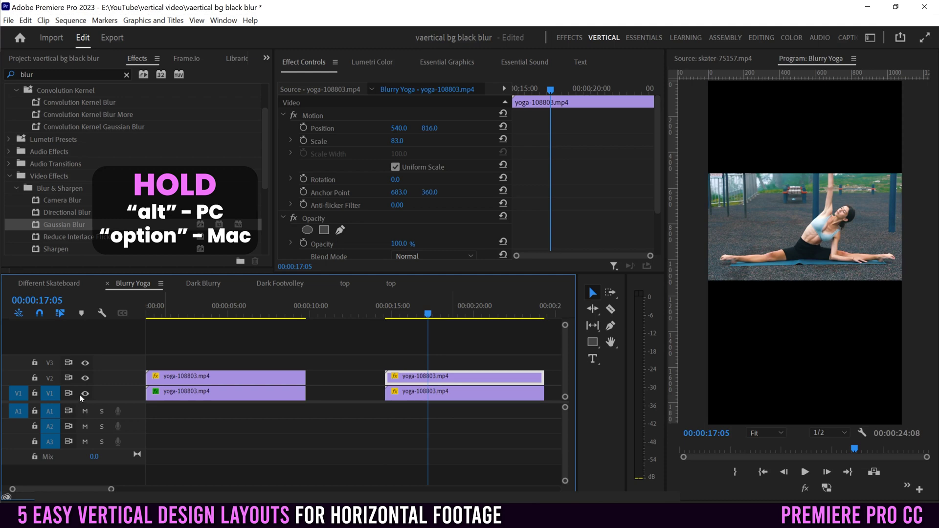
Scale the upper yoga-108803.mp4 copy to 86 and set its vertical position to 759.
{"action": "left_click", "coordinate": [397, 141]}
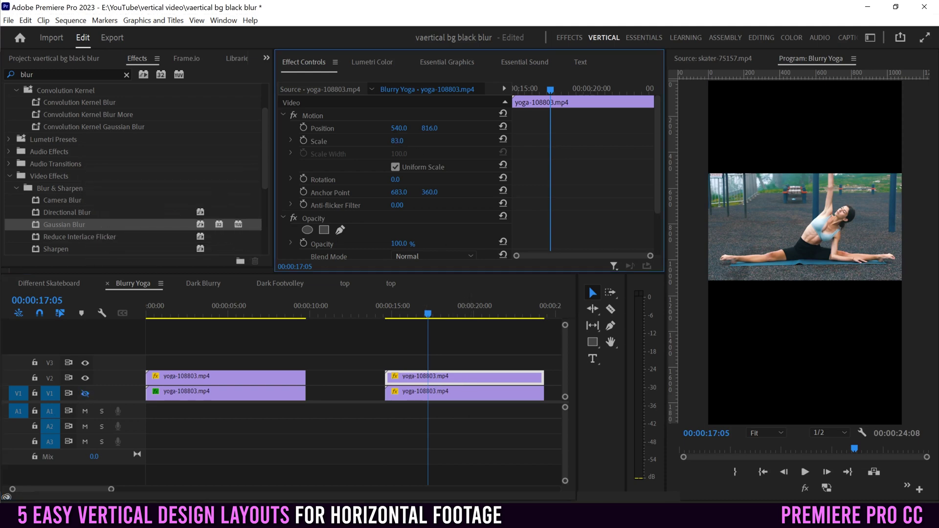
{"action": "mouse_move", "coordinate": [397, 141]}
{"action": "left_mouse_down"}
{"action": "mouse_move", "coordinate": [416, 128]}
{"action": "mouse_move", "coordinate": [402, 128]}
{"action": "left_mouse_up"}
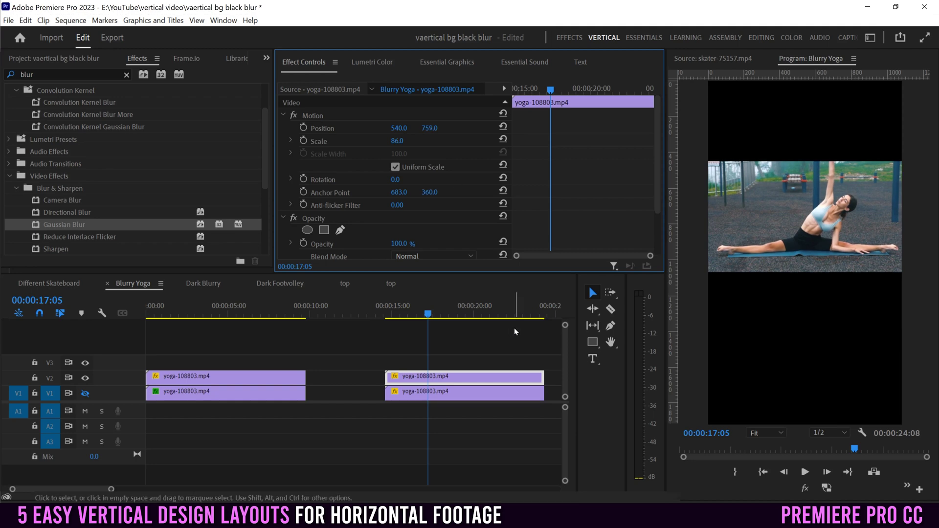
Show track V1 again, scale the lower yoga-108803.mp4 clip to 292 and set its position to 379, 914.
{"action": "left_click", "coordinate": [84, 393]}
{"action": "left_click", "coordinate": [441, 397]}
{"action": "left_click_drag", "start_coordinate": [397, 140], "coordinate": [357, 128]}
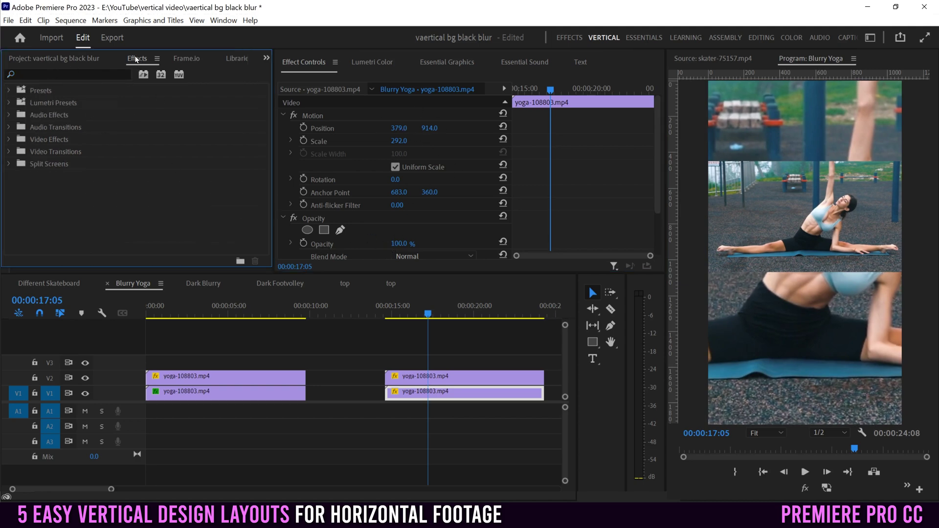
Search the effects for "blur" and apply Gaussian Blur to the lower copy of the second yoga-108803.mp4 clip.
{"action": "left_click", "coordinate": [223, 20]}
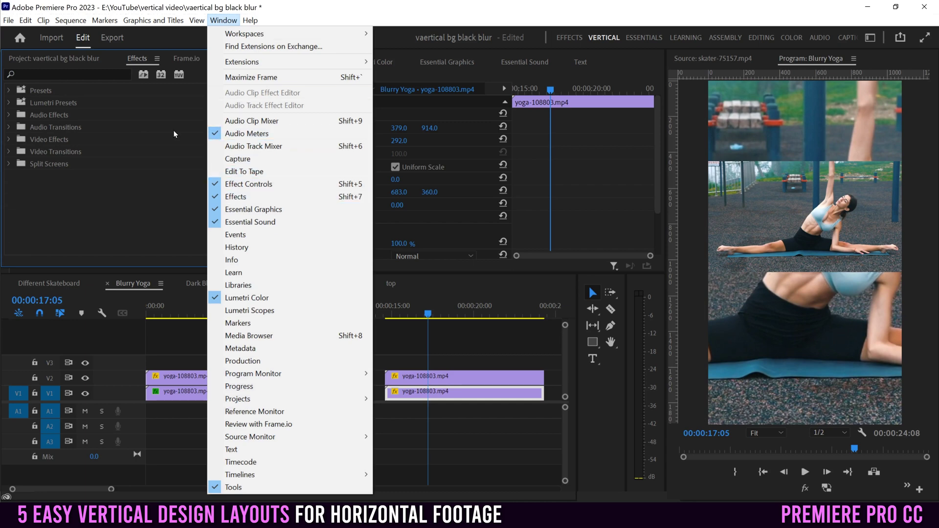
{"action": "left_click", "coordinate": [71, 74]}
{"action": "type", "text": "blur"}
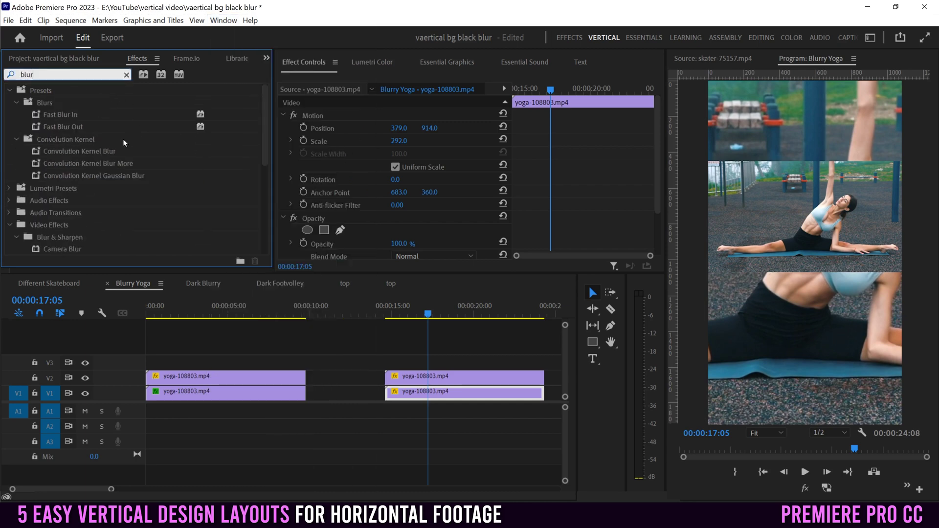
{"action": "scroll", "coordinate": [122, 139], "scroll_direction": "down", "scroll_amount": 4}
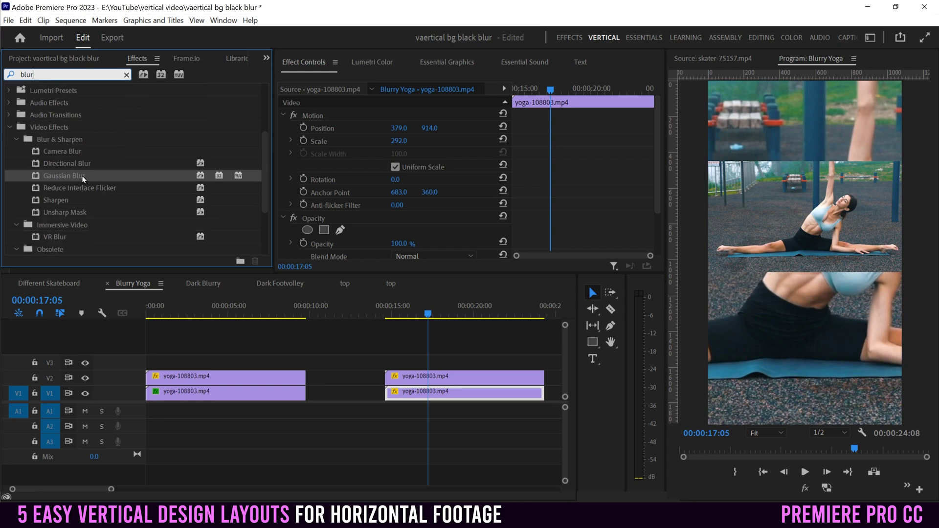
{"action": "left_click", "coordinate": [37, 176]}
{"action": "left_click_drag", "start_coordinate": [207, 284], "coordinate": [438, 395]}
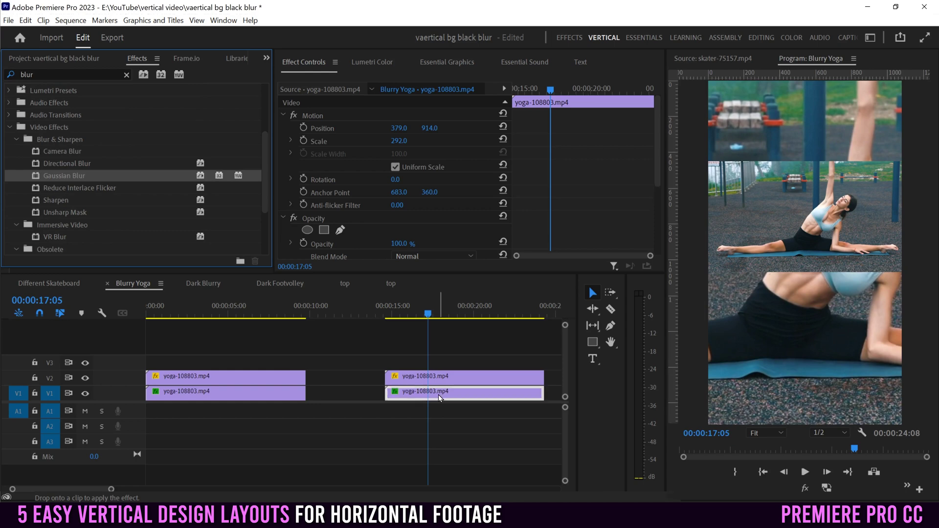
Set the Gaussian Blur's Blurriness to 31 and move the playhead to 00:00:15:18 for previewing the clip.
{"action": "left_click_drag", "start_coordinate": [659, 126], "coordinate": [656, 202]}
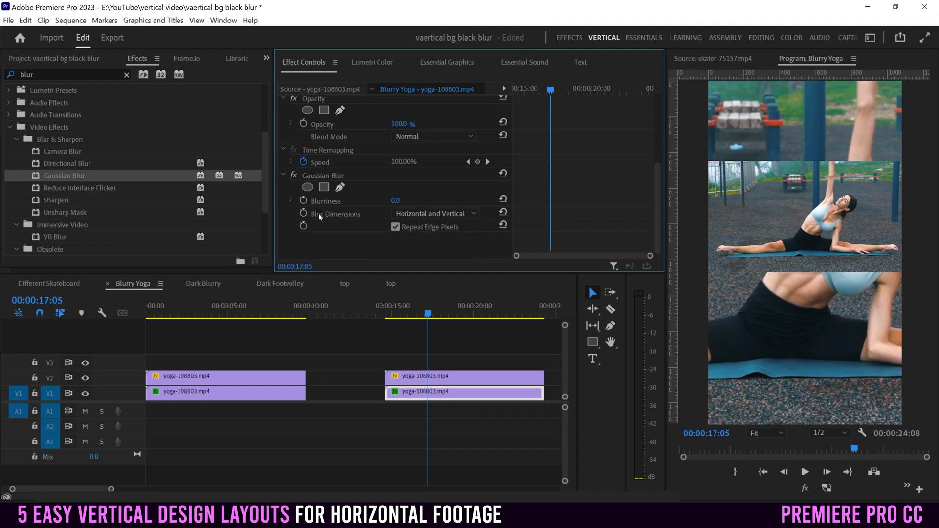
{"action": "left_click_drag", "start_coordinate": [395, 201], "coordinate": [458, 200]}
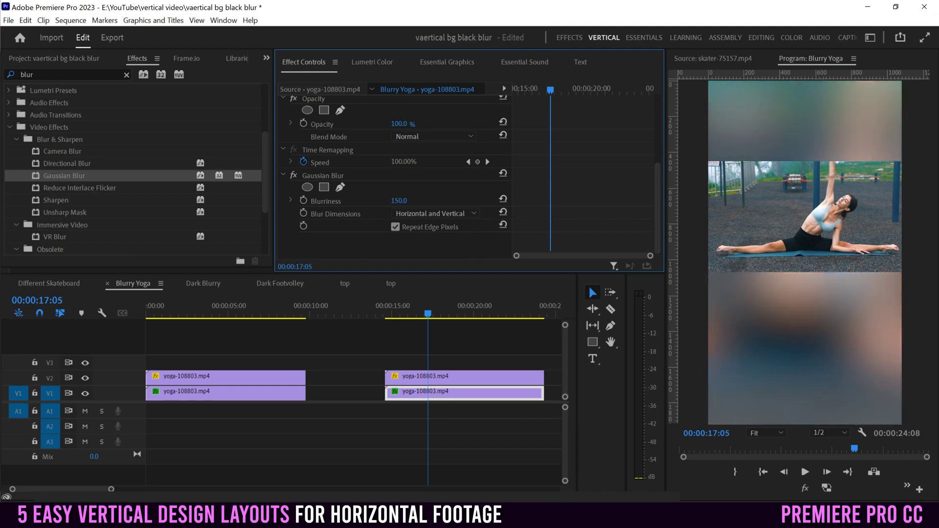
{"action": "left_click_drag", "start_coordinate": [461, 201], "coordinate": [406, 200]}
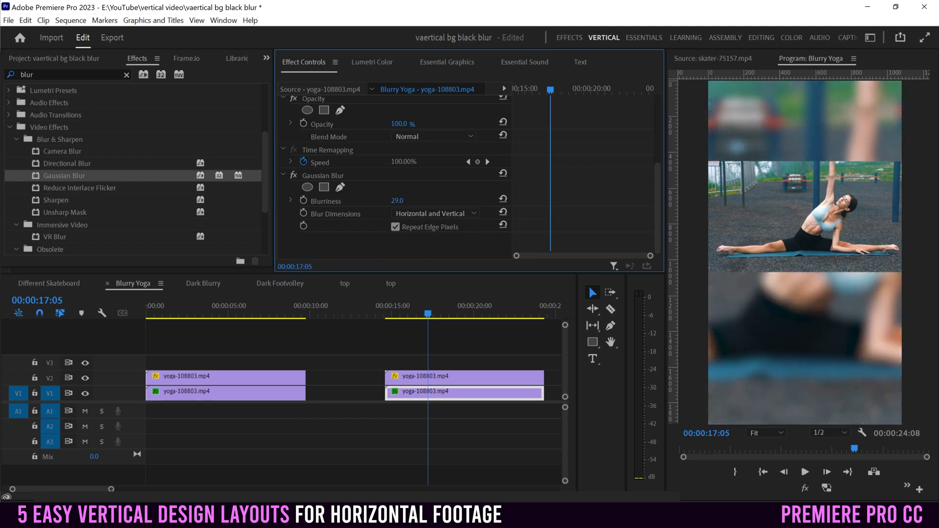
{"action": "left_click", "coordinate": [840, 448]}
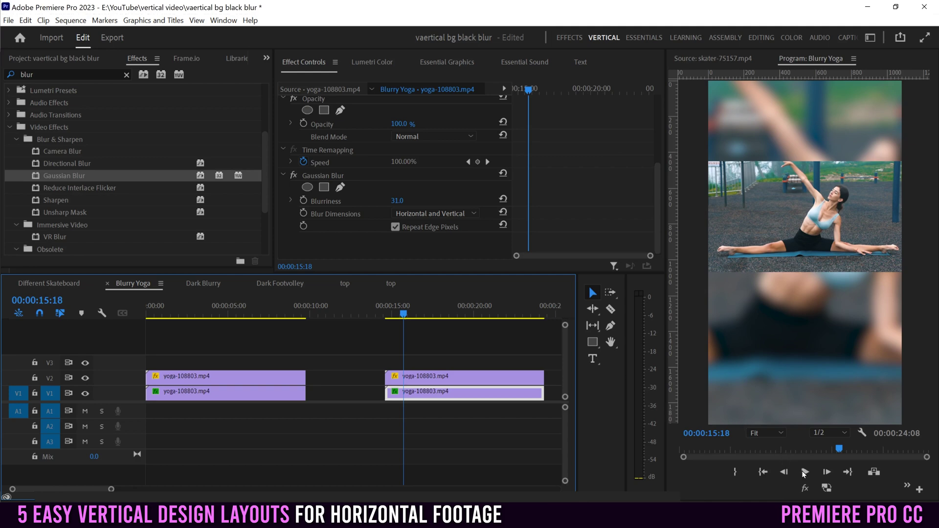
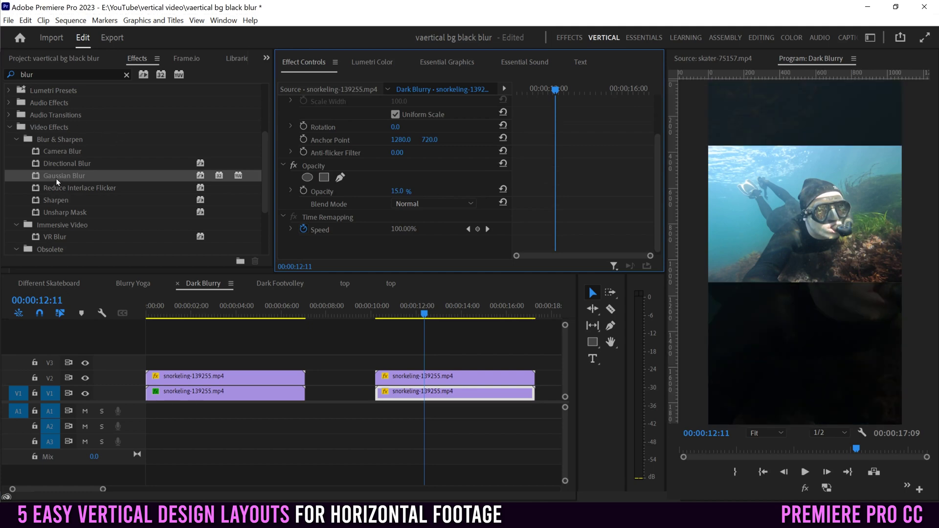
Apply Gaussian Blur to the lower copy of the second snorkeling-139255.mp4 clip, set its Blurriness to 33, and play the result.
{"action": "left_click_drag", "start_coordinate": [35, 176], "coordinate": [430, 397]}
{"action": "left_click_drag", "start_coordinate": [657, 139], "coordinate": [654, 171]}
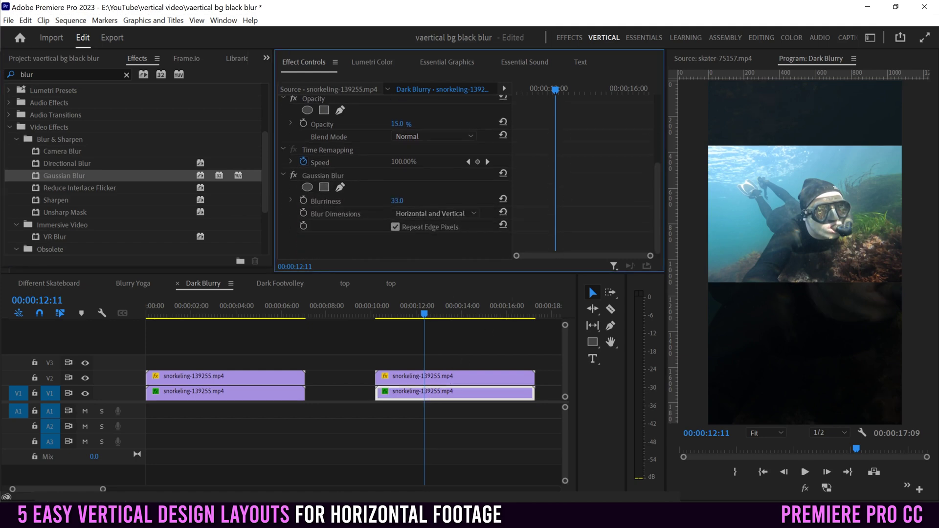
{"action": "left_click", "coordinate": [386, 307]}
{"action": "key", "text": "space"}
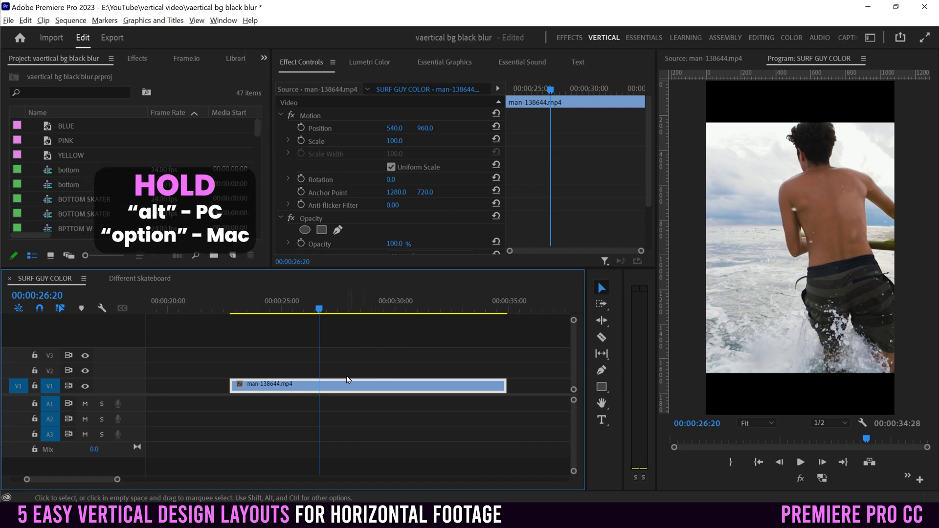
In the SURF GUY COLOR sequence, duplicate man-138644.mp4 onto the track above and move both copies up to V2 and V3.
{"action": "left_click_drag", "start_coordinate": [344, 388], "coordinate": [347, 371]}
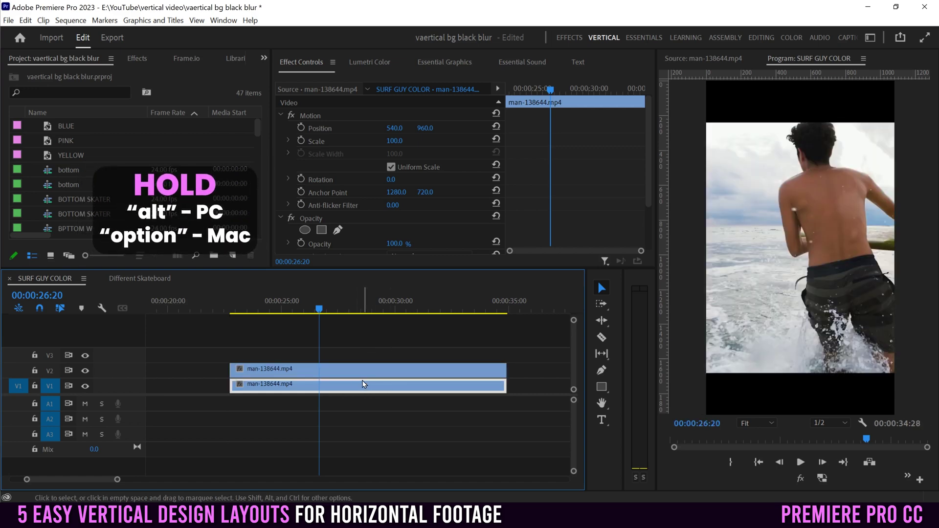
{"action": "left_click_drag", "start_coordinate": [330, 340], "coordinate": [358, 354]}
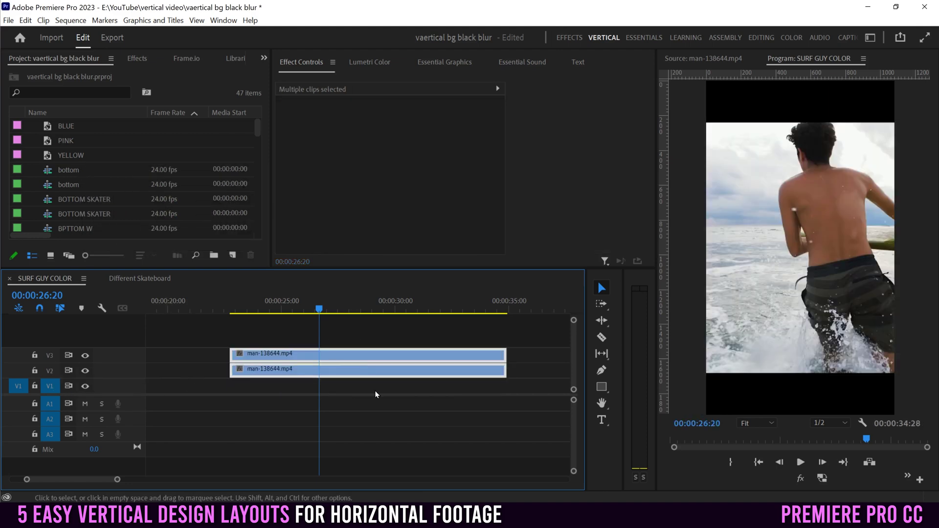
Hide track V3 and set the V2 man-138644.mp4 clip to scale 144 with horizontal position 428.
{"action": "left_click", "coordinate": [342, 393]}
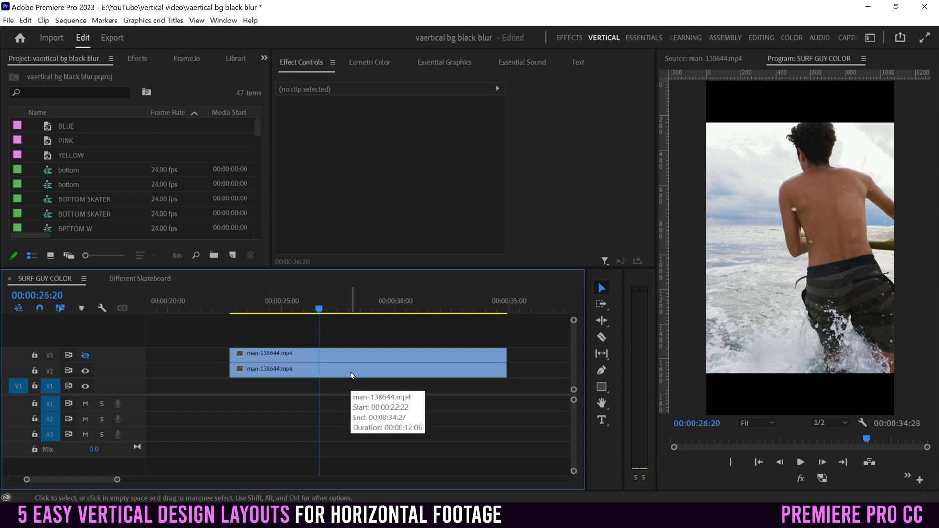
{"action": "left_click", "coordinate": [299, 372]}
{"action": "left_click_drag", "start_coordinate": [395, 140], "coordinate": [339, 128]}
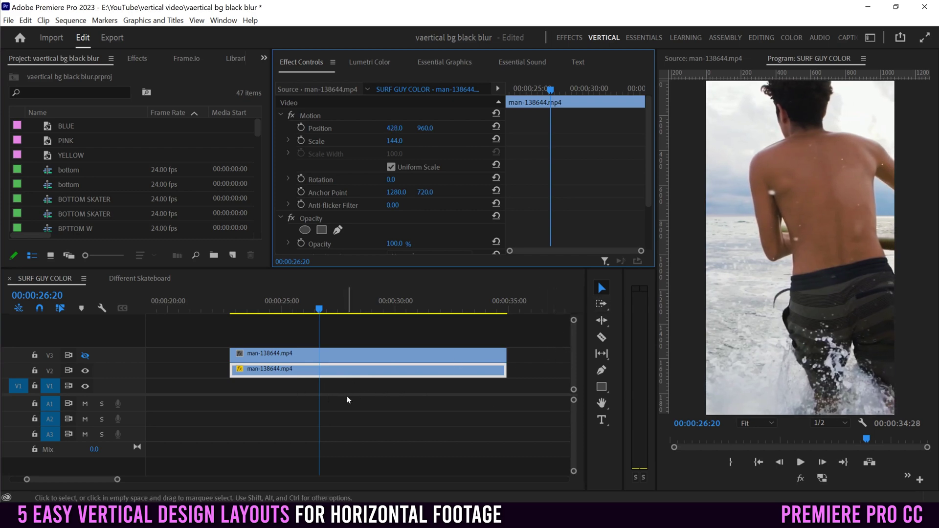
{"action": "left_click", "coordinate": [137, 61]}
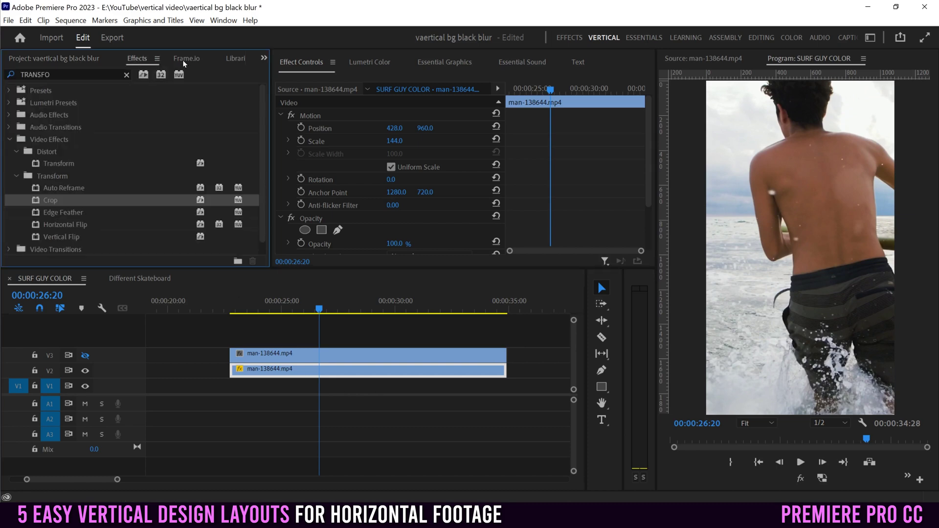
{"action": "left_click", "coordinate": [187, 59]}
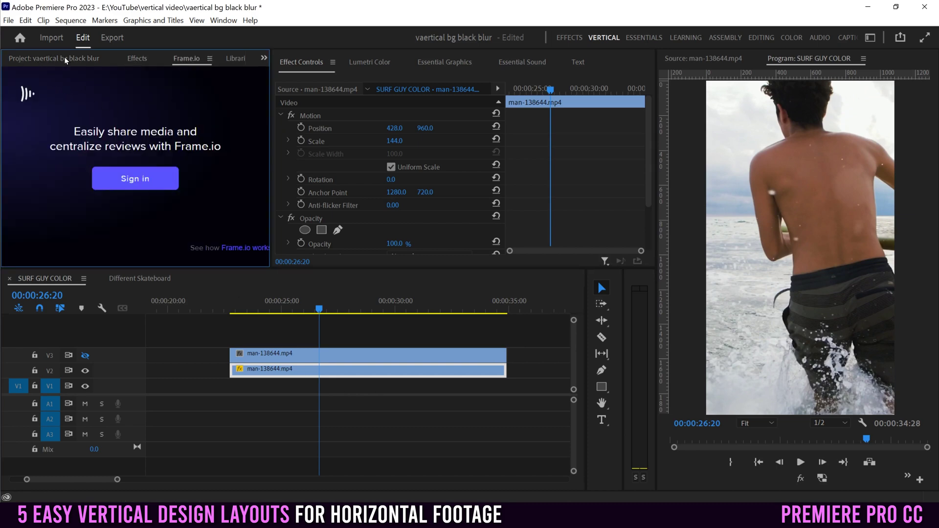
{"action": "left_click", "coordinate": [49, 60]}
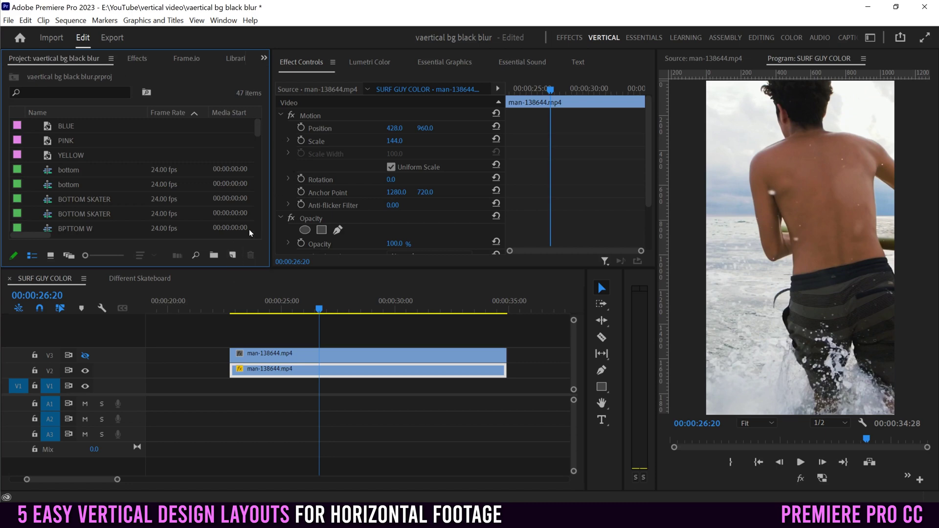
{"action": "left_click_drag", "start_coordinate": [272, 196], "coordinate": [178, 196]}
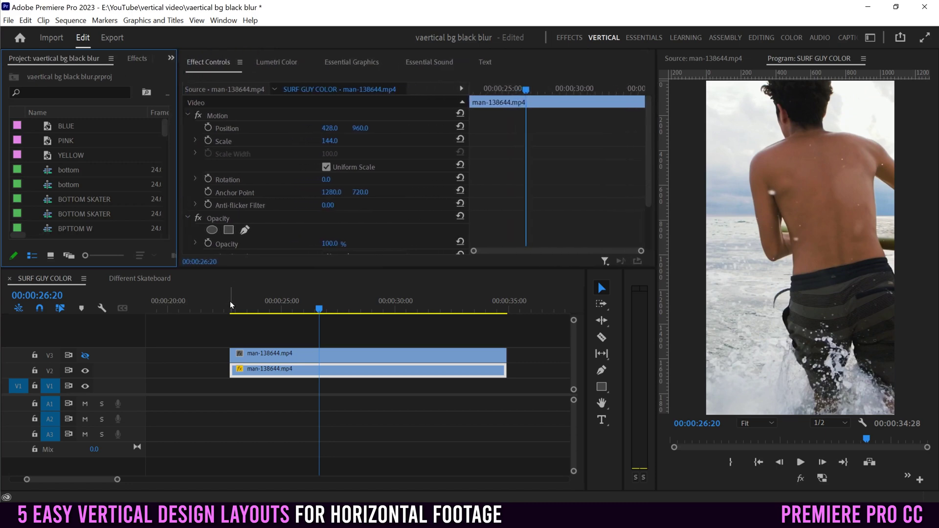
{"action": "left_click_drag", "start_coordinate": [177, 178], "coordinate": [272, 172]}
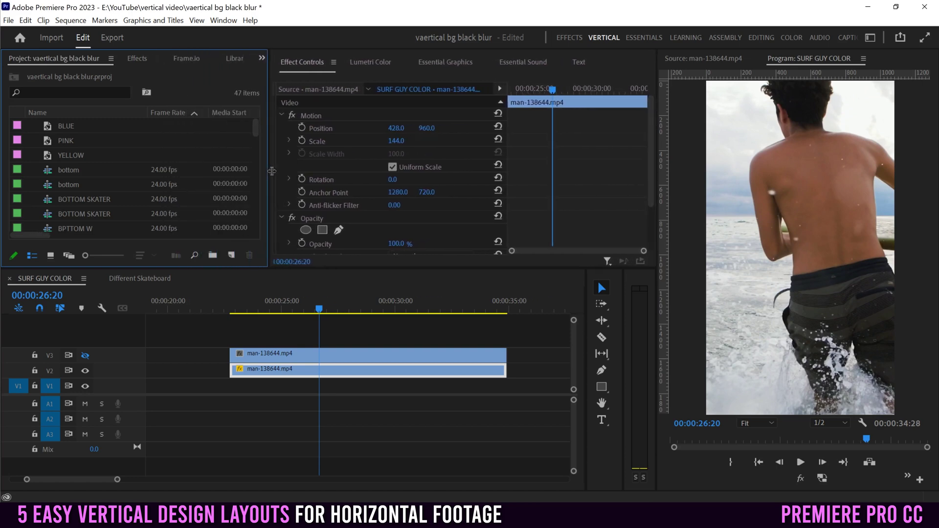
Create a dark blue color matte with the color 091D2B and name it BLUE.
{"action": "left_click", "coordinate": [233, 255]}
{"action": "left_click", "coordinate": [263, 353]}
{"action": "left_click", "coordinate": [491, 299]}
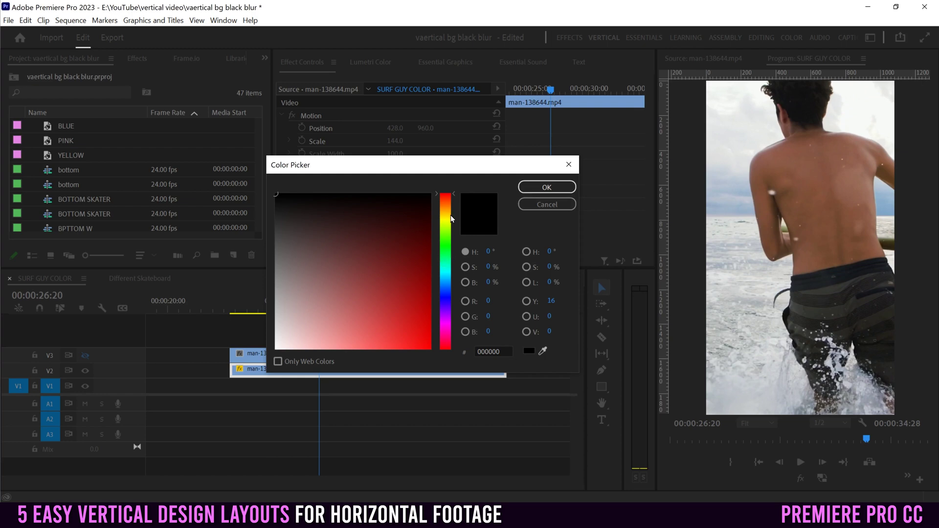
{"action": "left_click_drag", "start_coordinate": [454, 195], "coordinate": [454, 283]}
{"action": "left_click", "coordinate": [399, 220]}
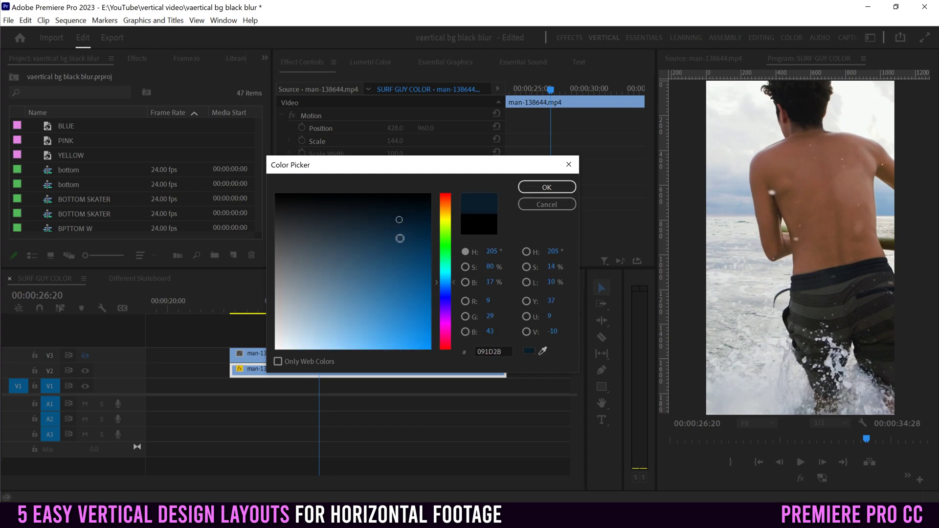
{"action": "left_click", "coordinate": [547, 187]}
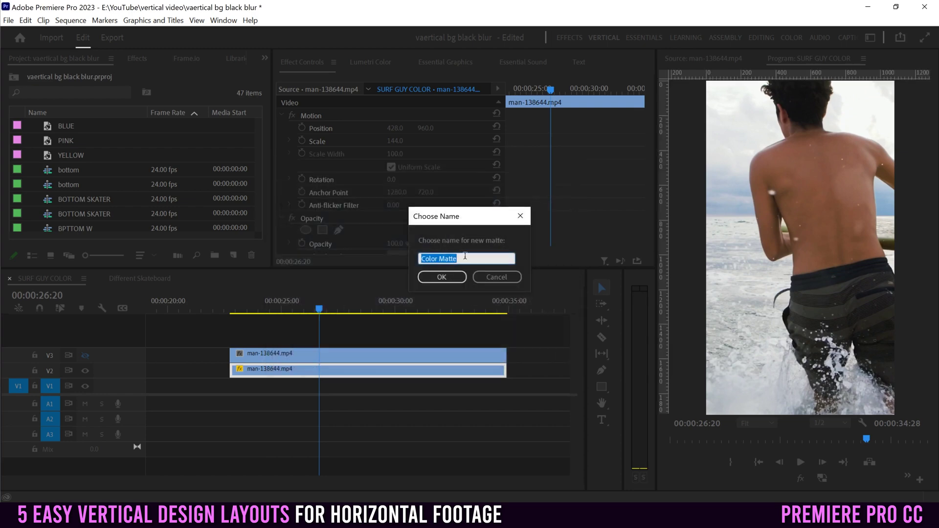
{"action": "type", "text": "BLUE"}
{"action": "left_click", "coordinate": [442, 277]}
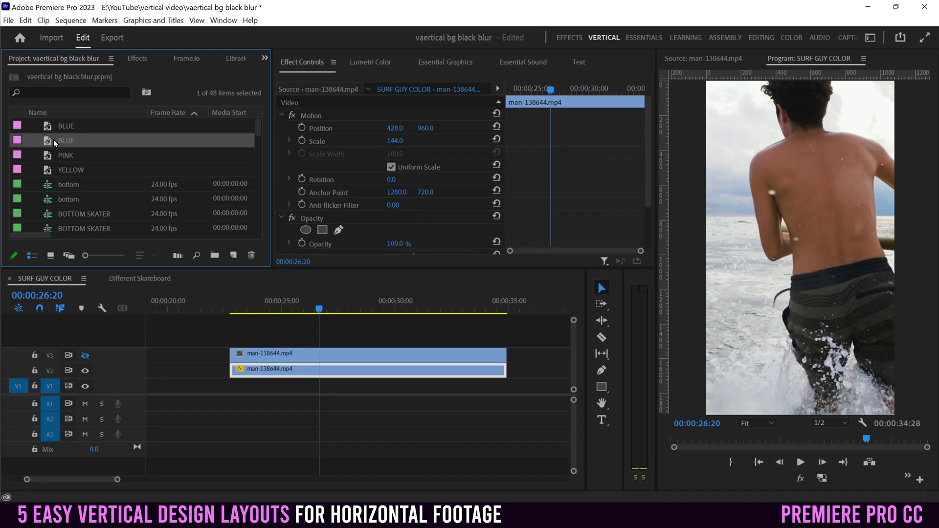
Place the new BLUE matte on V1 beneath the man-138644.mp4 clips and extend it to match their full length.
{"action": "left_click_drag", "start_coordinate": [48, 141], "coordinate": [263, 378]}
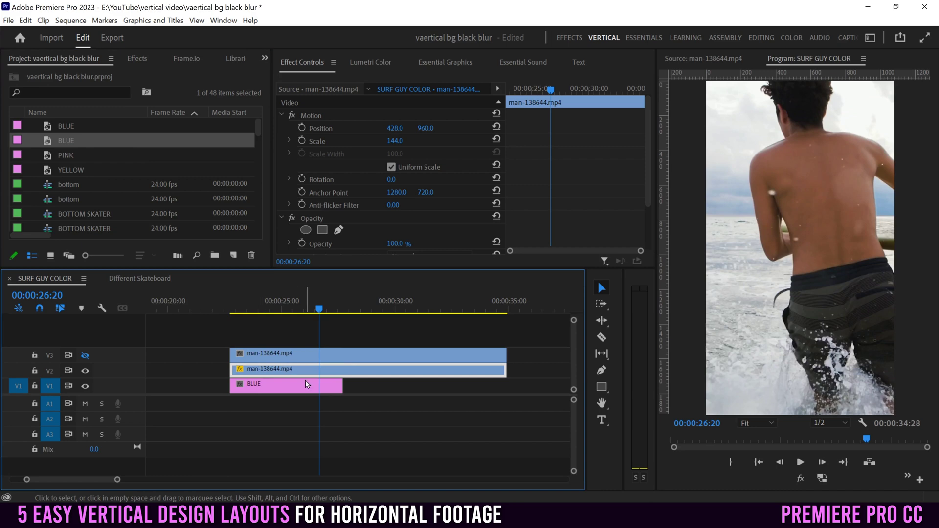
{"action": "left_click_drag", "start_coordinate": [343, 386], "coordinate": [507, 387]}
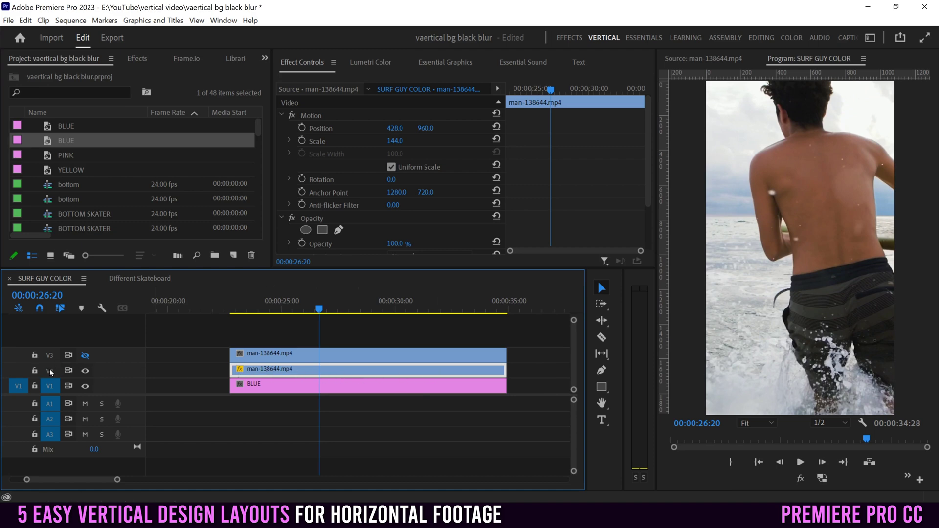
Set the blend mode of the V2 man-138644.mp4 clip to Multiply.
{"action": "left_click_drag", "start_coordinate": [646, 131], "coordinate": [341, 162]}
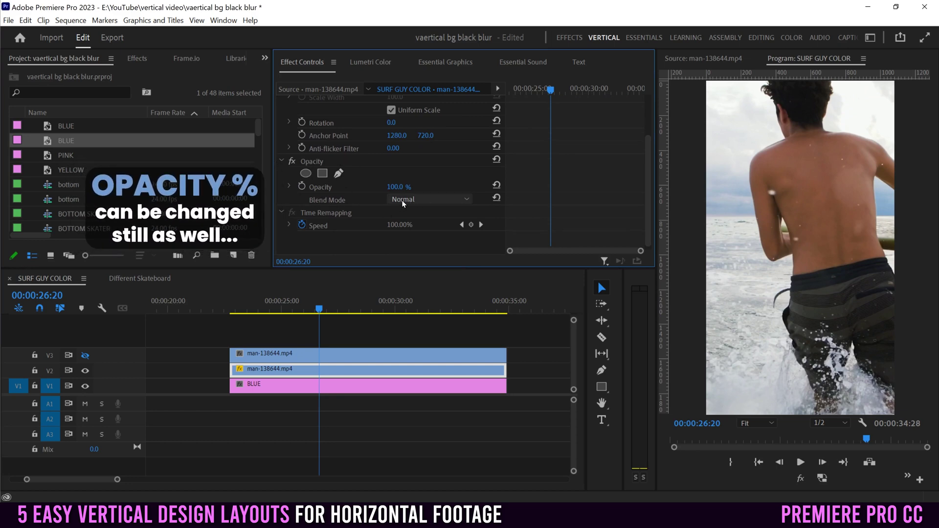
{"action": "left_click", "coordinate": [429, 203]}
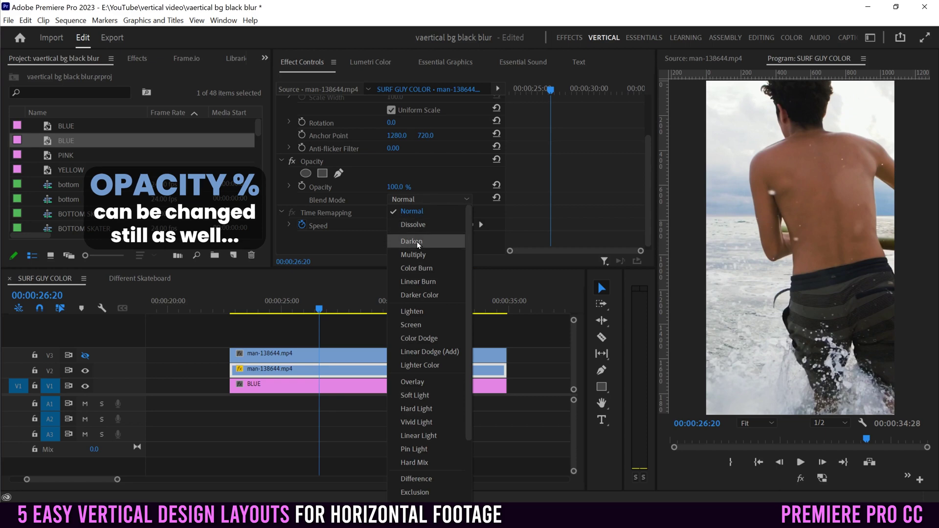
{"action": "left_click", "coordinate": [421, 255]}
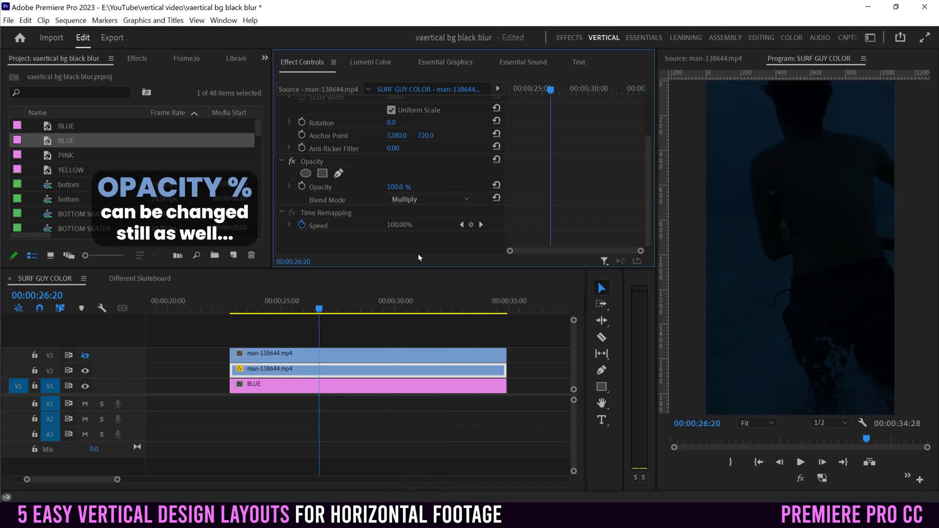
Try the Screen and Soft Light blend modes on the V2 man-138644.mp4 clip before restoring Multiply.
{"action": "left_click", "coordinate": [429, 199]}
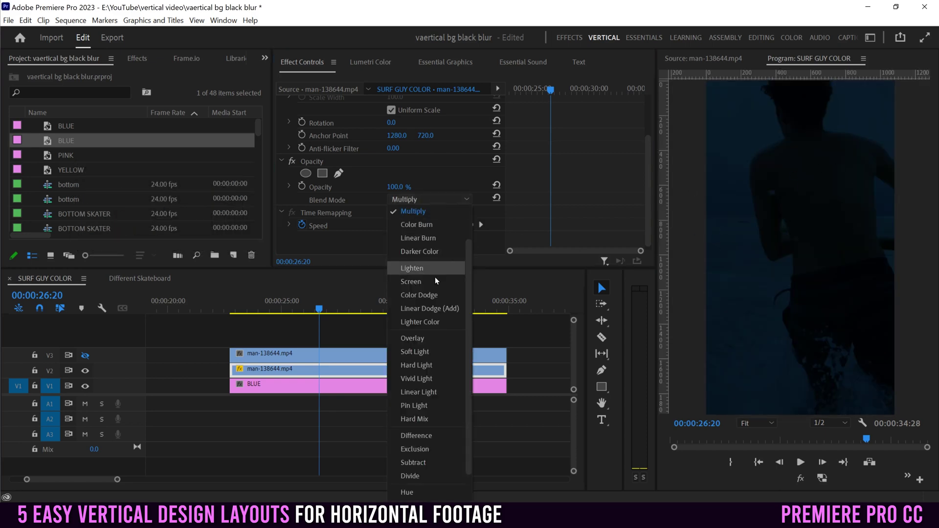
{"action": "left_click", "coordinate": [411, 281]}
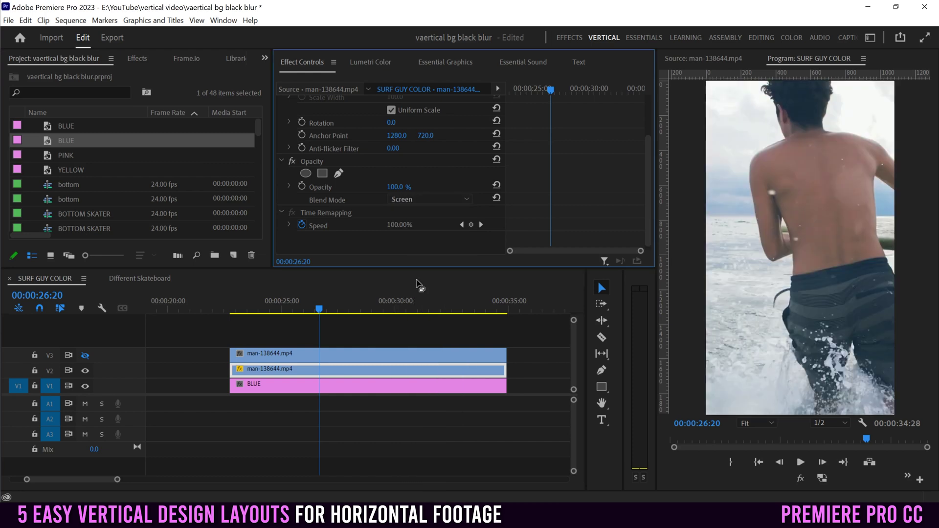
{"action": "left_click", "coordinate": [420, 201]}
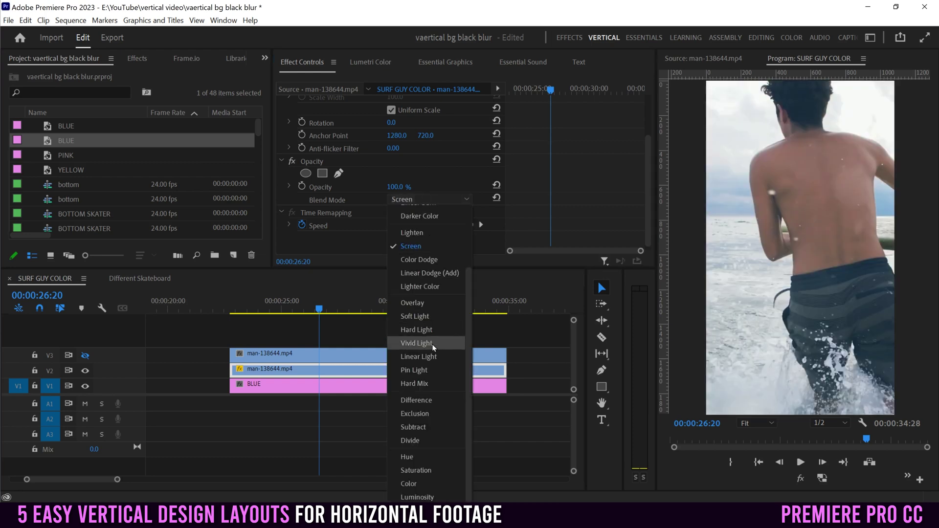
{"action": "left_click", "coordinate": [416, 317]}
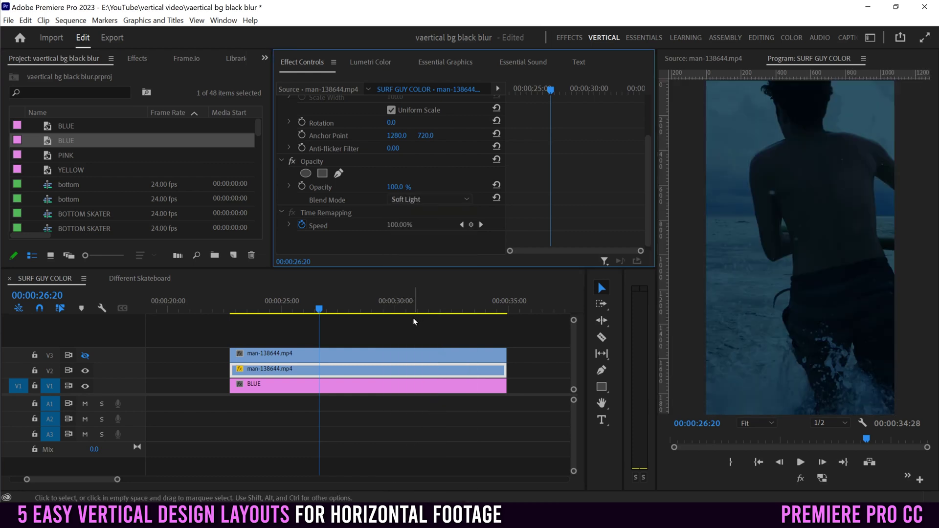
{"action": "left_click", "coordinate": [422, 200]}
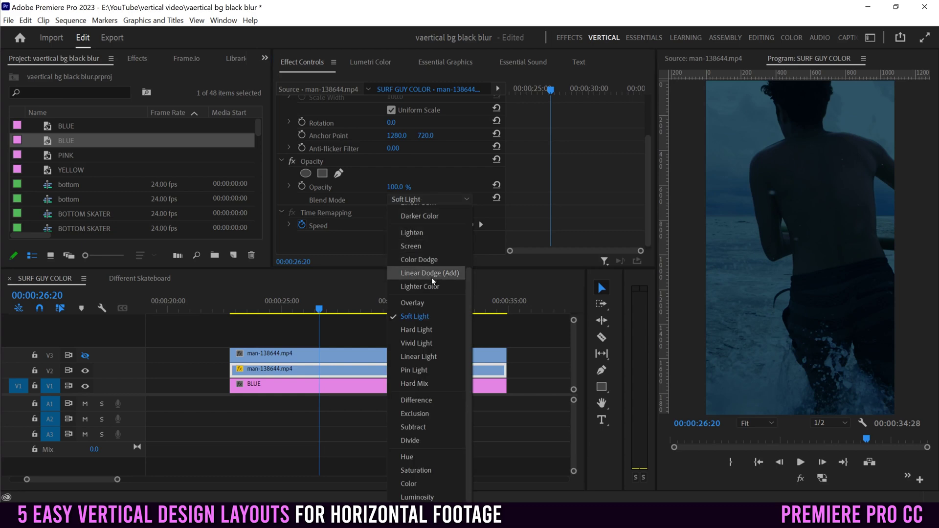
{"action": "scroll", "coordinate": [425, 245], "scroll_direction": "up", "scroll_amount": 3}
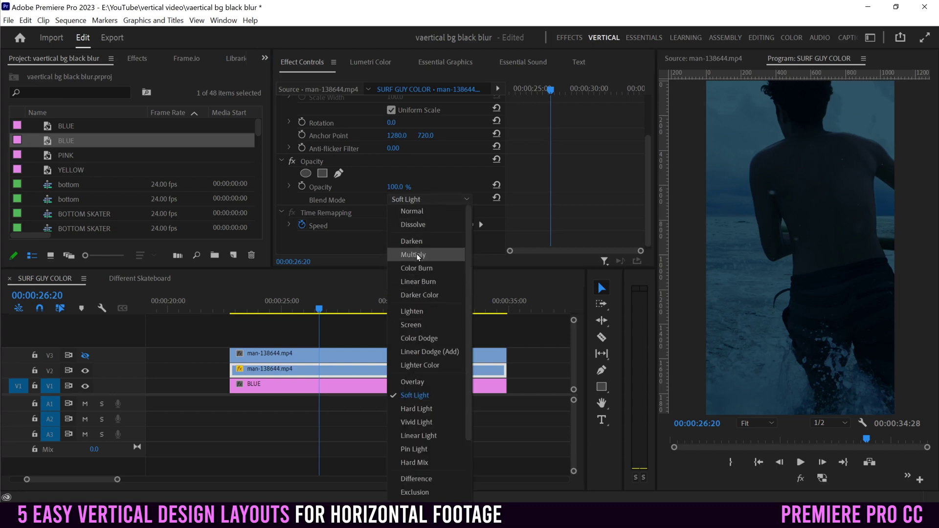
{"action": "left_click", "coordinate": [421, 254]}
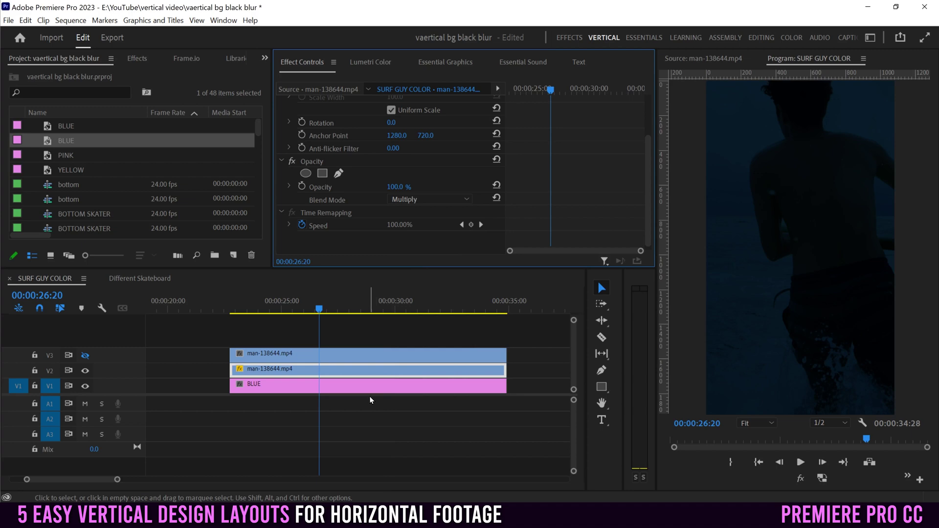
Show track V3 again and scale its man-138644.mp4 clip to 36.
{"action": "left_click", "coordinate": [294, 355]}
{"action": "left_click", "coordinate": [84, 357]}
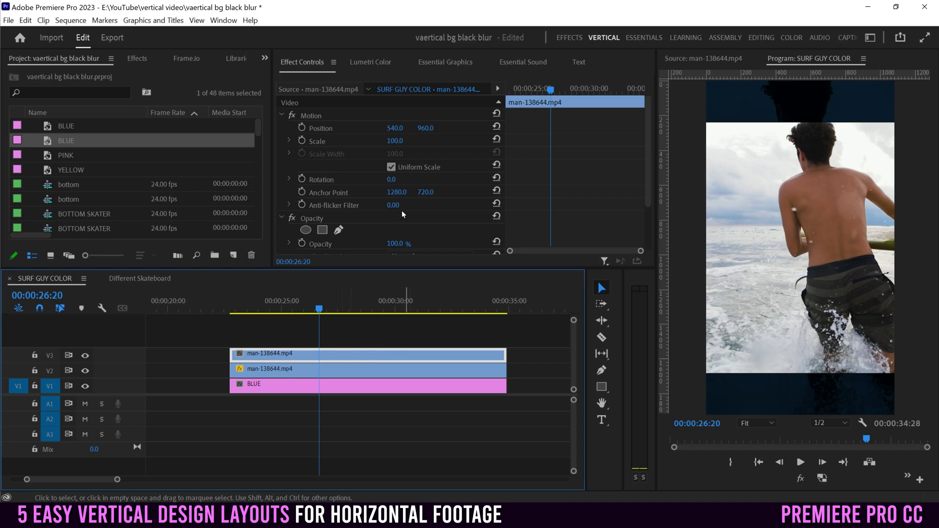
{"action": "left_click_drag", "start_coordinate": [396, 140], "coordinate": [304, 67]}
{"action": "left_click_drag", "start_coordinate": [383, 139], "coordinate": [365, 138]}
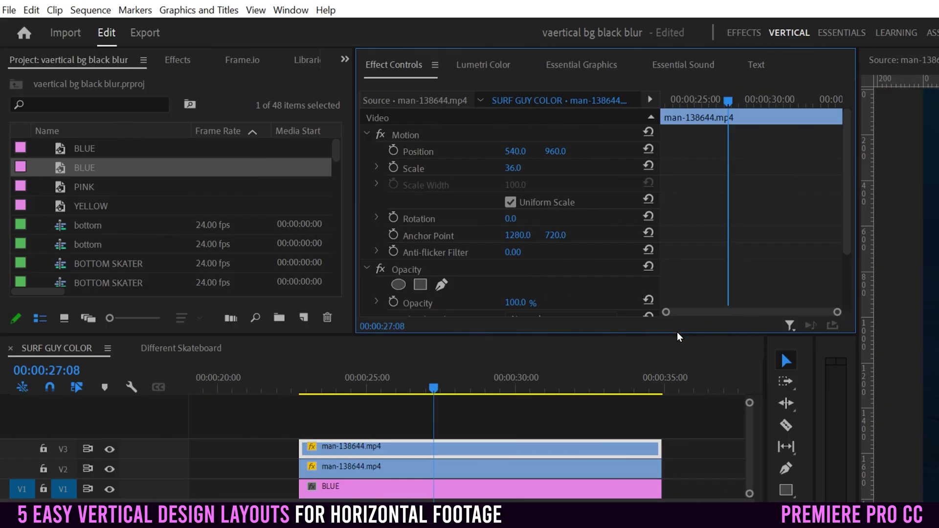
Search the effects for "TRANSFORM" and apply both Transform and Crop to the V3 man-138644.mp4 clip.
{"action": "left_click", "coordinate": [176, 61]}
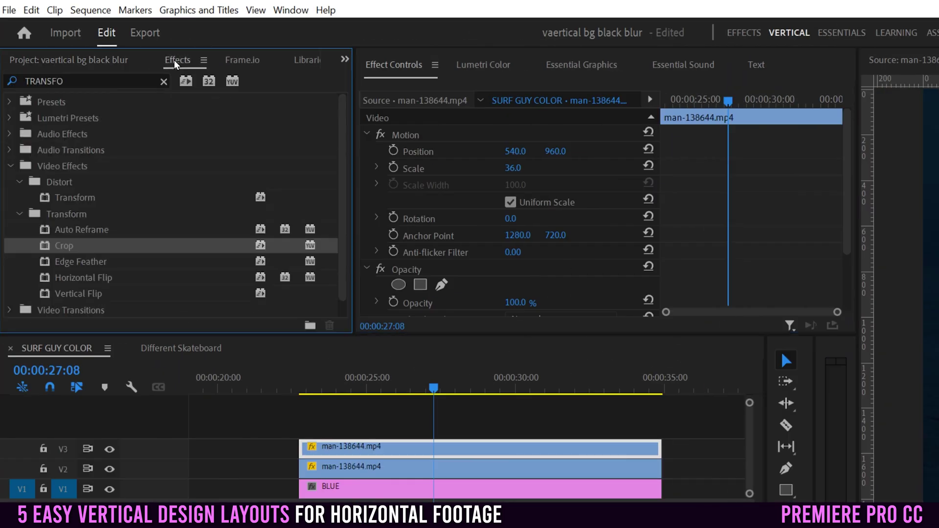
{"action": "left_click", "coordinate": [62, 81]}
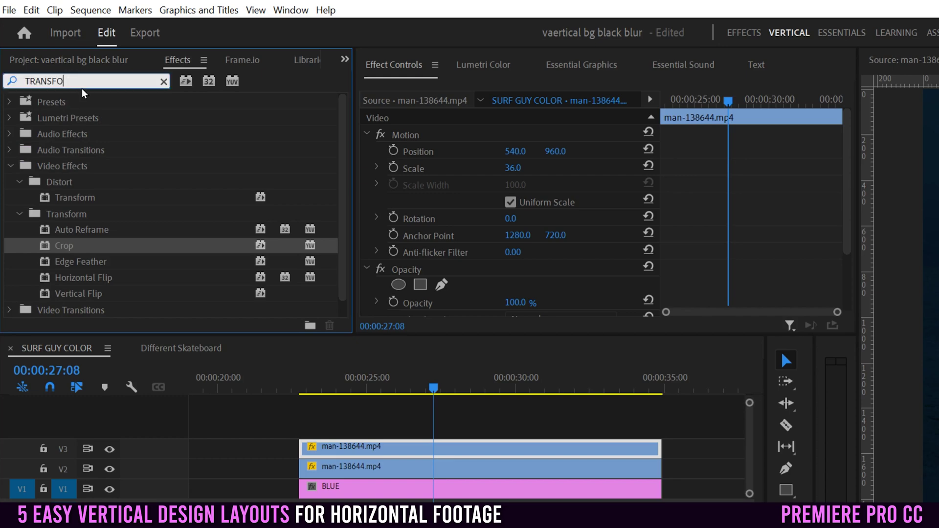
{"action": "type", "text": "RM"}
{"action": "left_click_drag", "start_coordinate": [45, 202], "coordinate": [391, 451]}
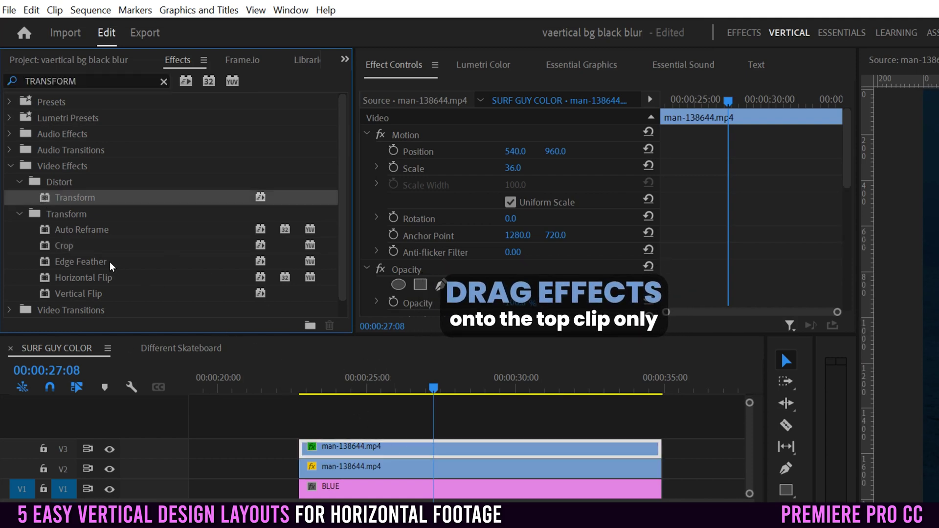
{"action": "left_click_drag", "start_coordinate": [45, 248], "coordinate": [394, 451]}
{"action": "left_click", "coordinate": [473, 449]}
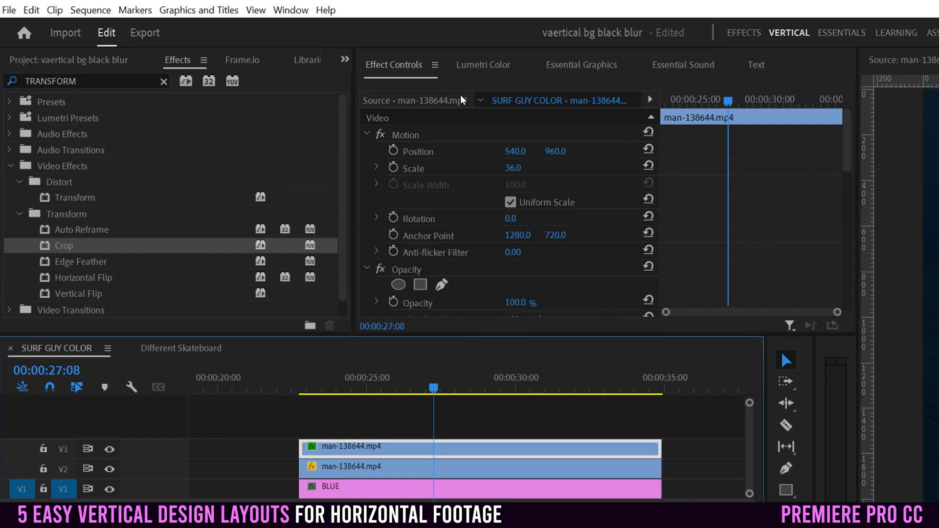
Crop the V3 man-138644.mp4 clip by 15% on both its left and right sides.
{"action": "left_click_drag", "start_coordinate": [848, 146], "coordinate": [783, 280]}
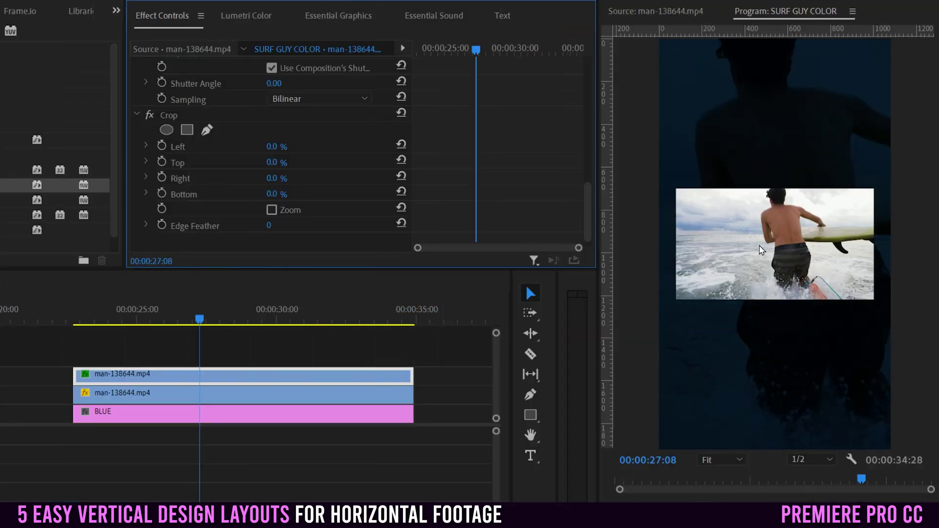
{"action": "left_click", "coordinate": [272, 146]}
{"action": "left_click", "coordinate": [277, 177]}
{"action": "type", "text": "15"}
{"action": "key", "text": "Return"}
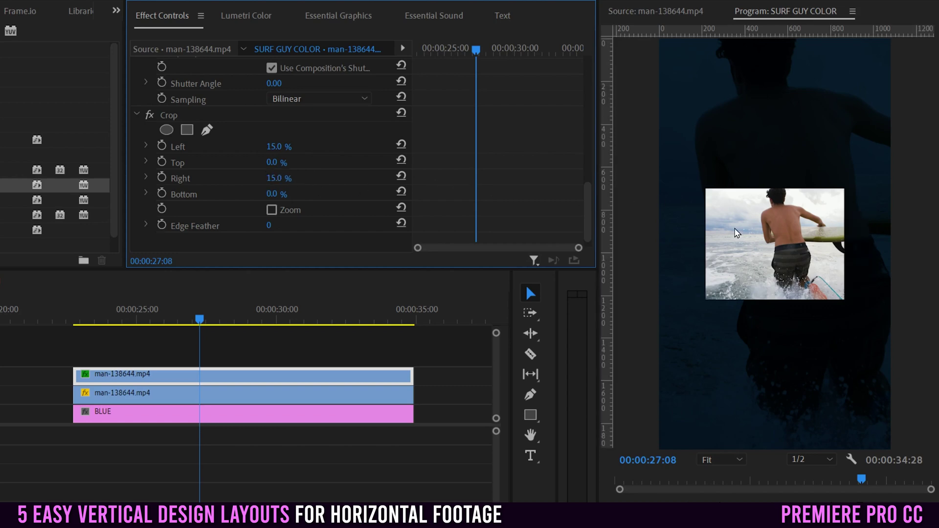
Reframe the V3 clip inside its crop using Transform with horizontal position 1235, and set its Motion scale to 47 and vertical position to 850.
{"action": "left_click_drag", "start_coordinate": [590, 223], "coordinate": [589, 148]}
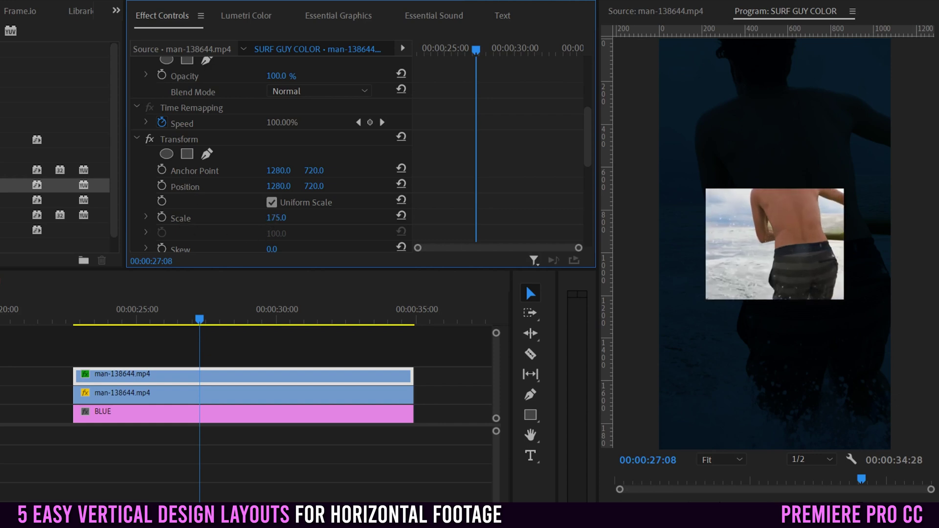
{"action": "left_click_drag", "start_coordinate": [277, 218], "coordinate": [256, 188]}
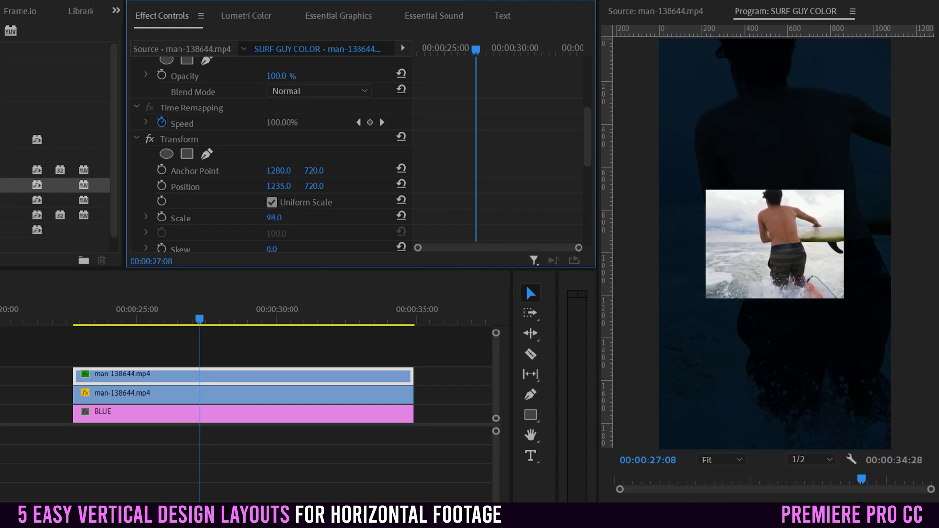
{"action": "scroll", "coordinate": [589, 118], "scroll_direction": "up", "scroll_amount": 5}
{"action": "scroll", "coordinate": [589, 117], "scroll_direction": "up", "scroll_amount": 2}
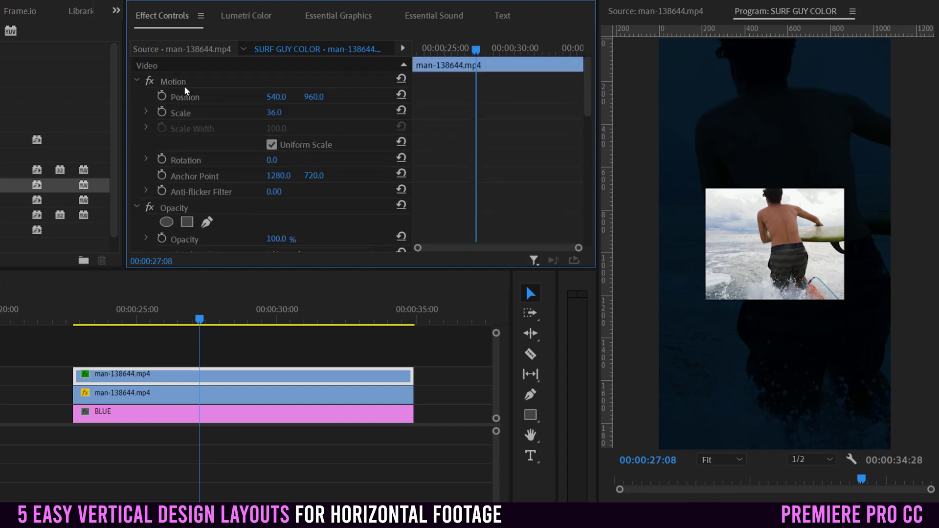
{"action": "left_click_drag", "start_coordinate": [279, 115], "coordinate": [261, 97]}
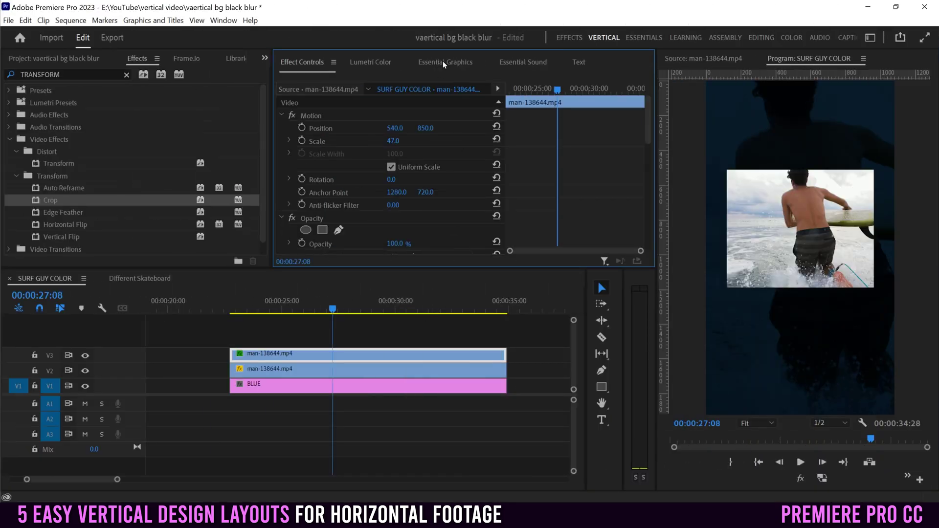
Add a rectangle graphic layer above the V3 clip and turn off its fill.
{"action": "left_click", "coordinate": [224, 21]}
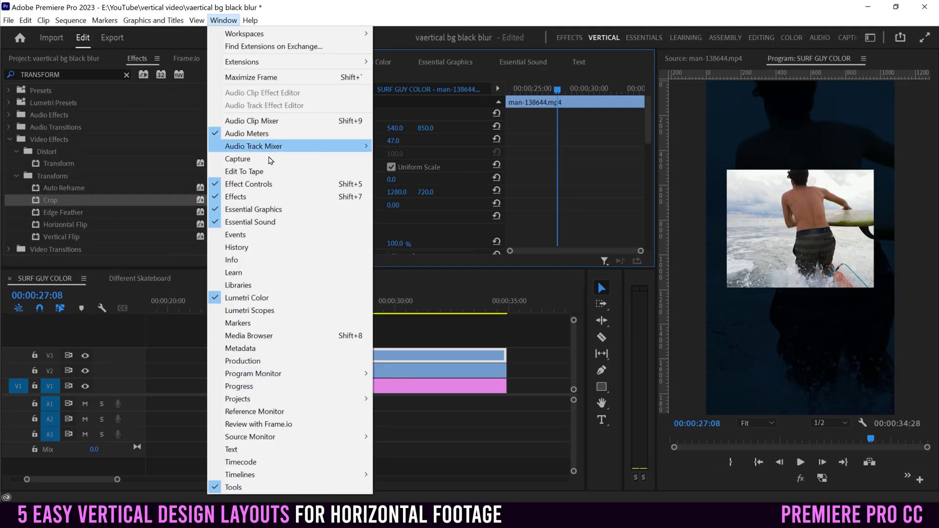
{"action": "left_click", "coordinate": [438, 59]}
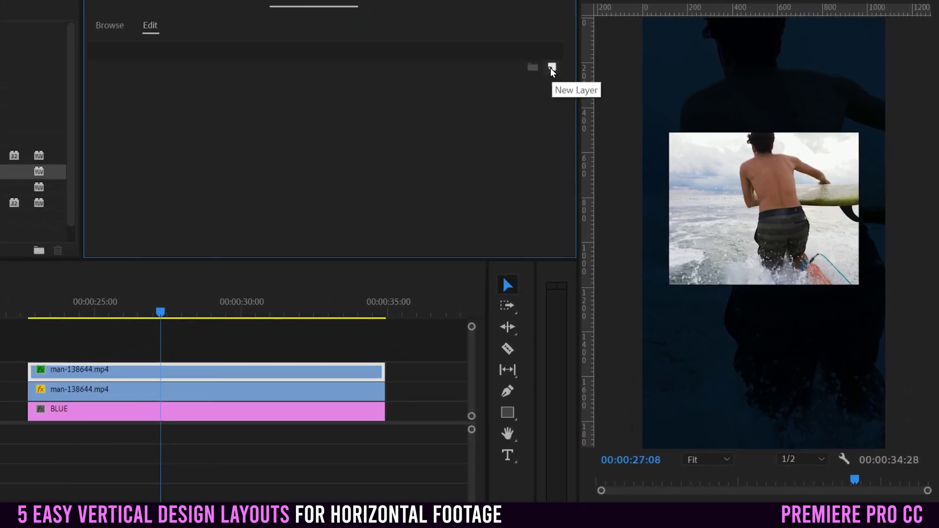
{"action": "left_click", "coordinate": [552, 69]}
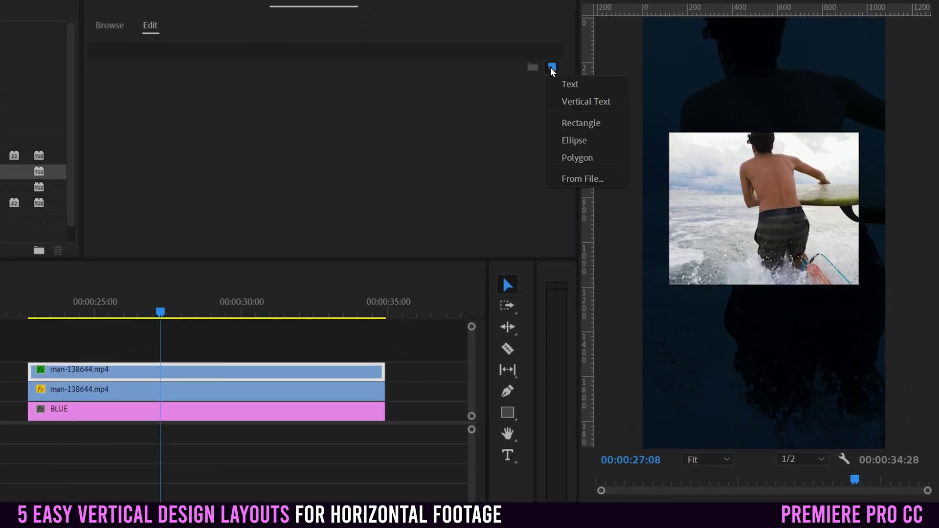
{"action": "left_click", "coordinate": [585, 123]}
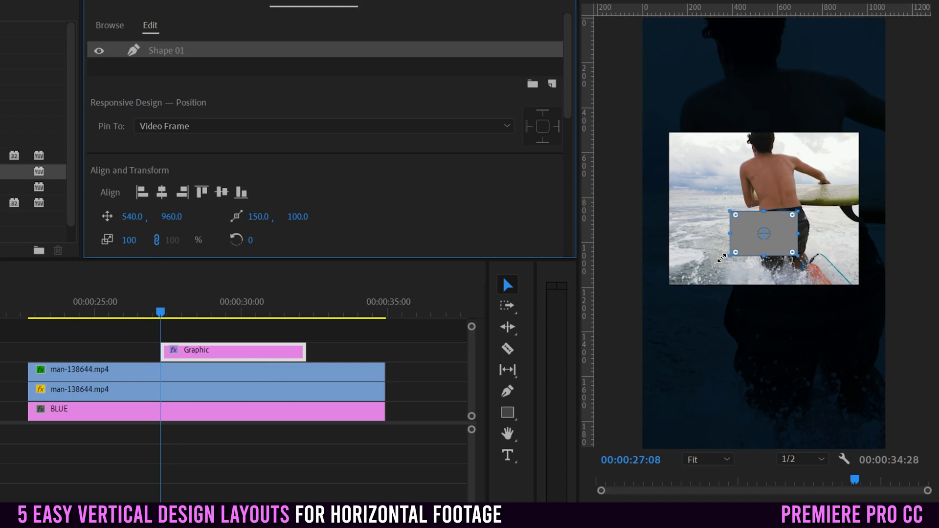
{"action": "left_click_drag", "start_coordinate": [568, 54], "coordinate": [555, 171]}
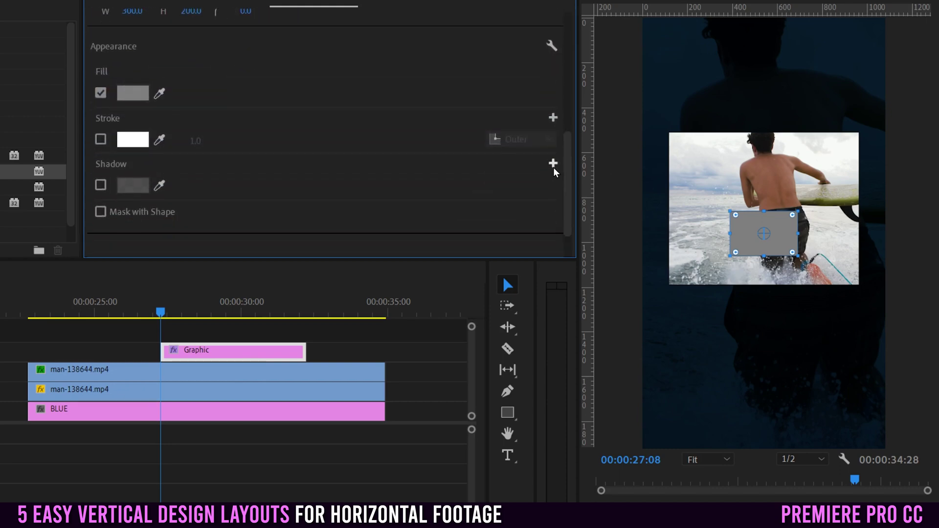
{"action": "left_click", "coordinate": [101, 94]}
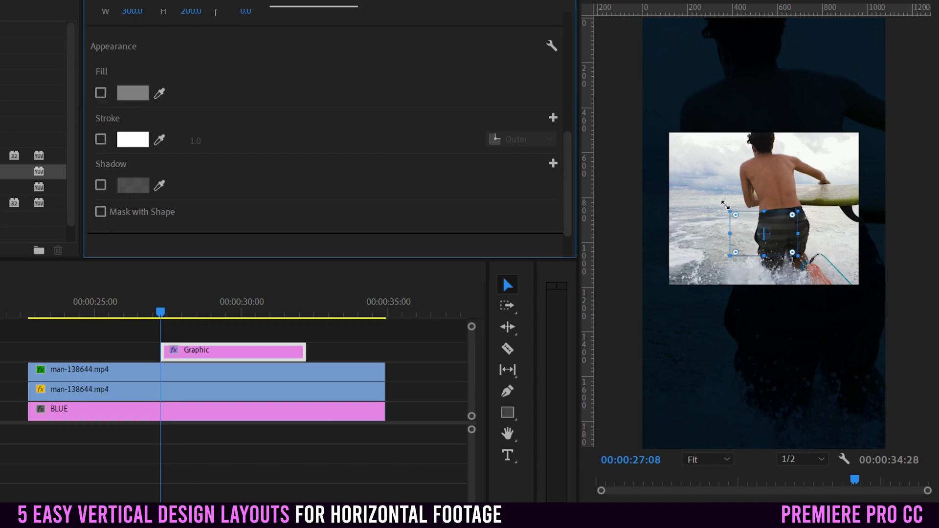
Resize the rectangle to 848 by 684 so its corners match the edges of the cropped surfer video.
{"action": "left_click", "coordinate": [704, 464]}
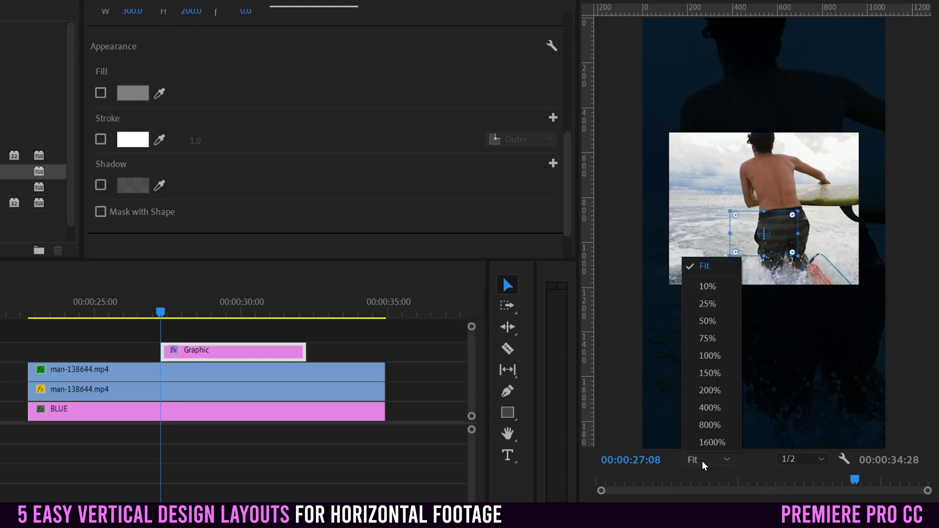
{"action": "left_click", "coordinate": [715, 355]}
{"action": "left_click_drag", "start_coordinate": [758, 446], "coordinate": [711, 447]}
{"action": "left_click_drag", "start_coordinate": [770, 285], "coordinate": [626, 353]}
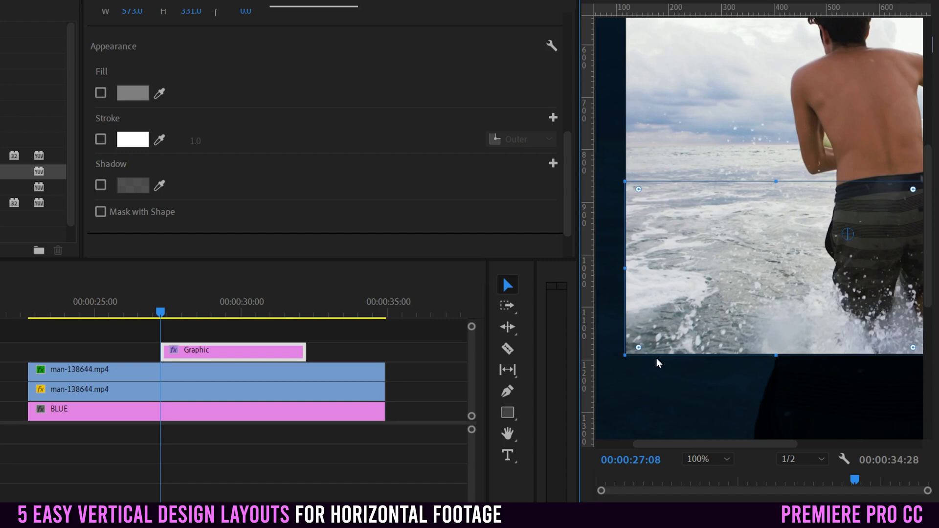
{"action": "left_click_drag", "start_coordinate": [678, 445], "coordinate": [775, 444]}
{"action": "left_click_drag", "start_coordinate": [925, 274], "coordinate": [926, 247]}
{"action": "left_click_drag", "start_coordinate": [727, 249], "coordinate": [870, 61]}
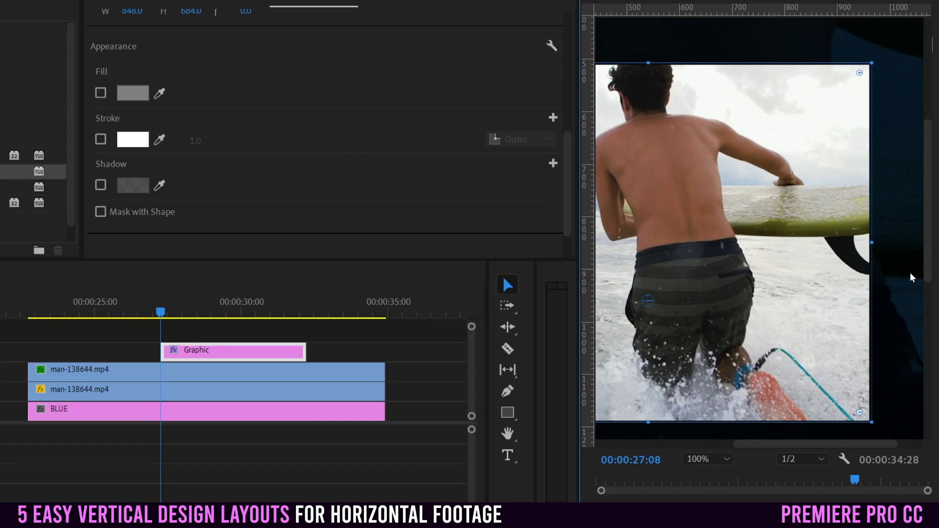
{"action": "left_click", "coordinate": [701, 459]}
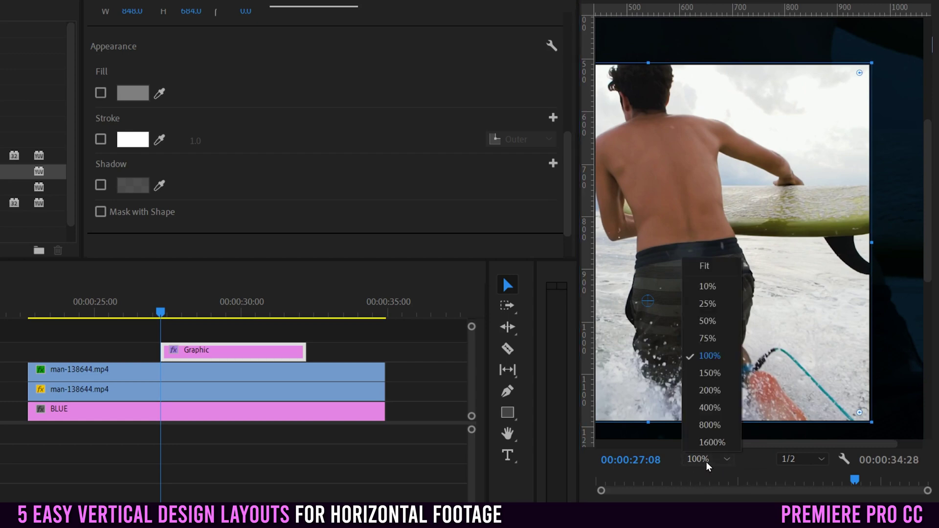
{"action": "left_click", "coordinate": [707, 266]}
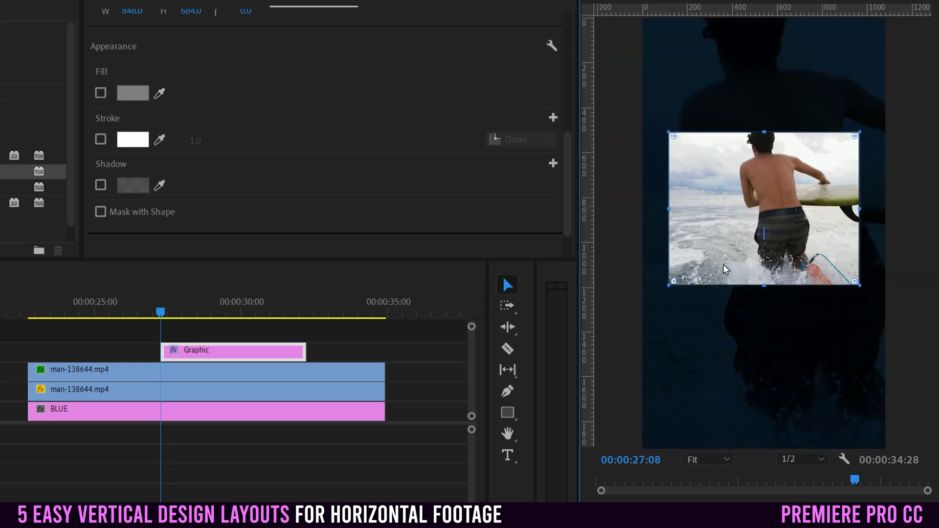
Give the rectangle a white Inner stroke with a width of 61.
{"action": "left_click", "coordinate": [101, 140]}
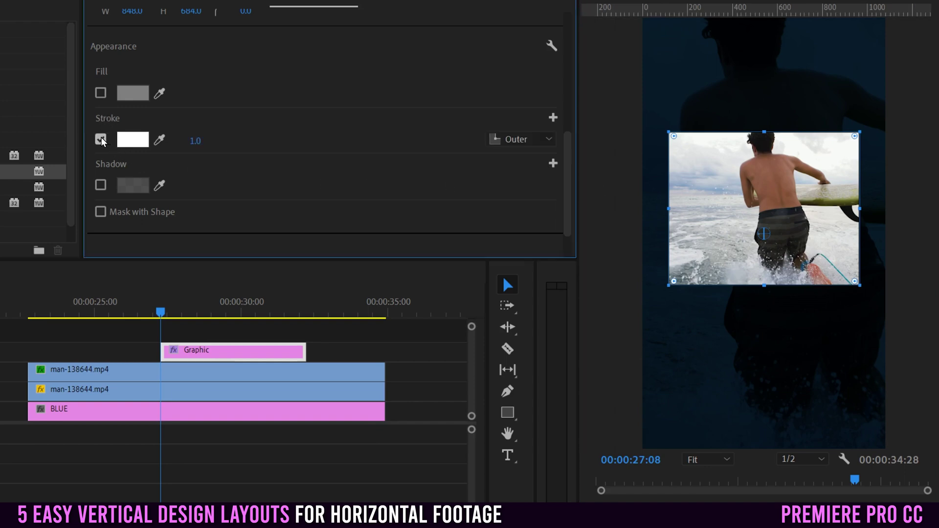
{"action": "left_click", "coordinate": [514, 142]}
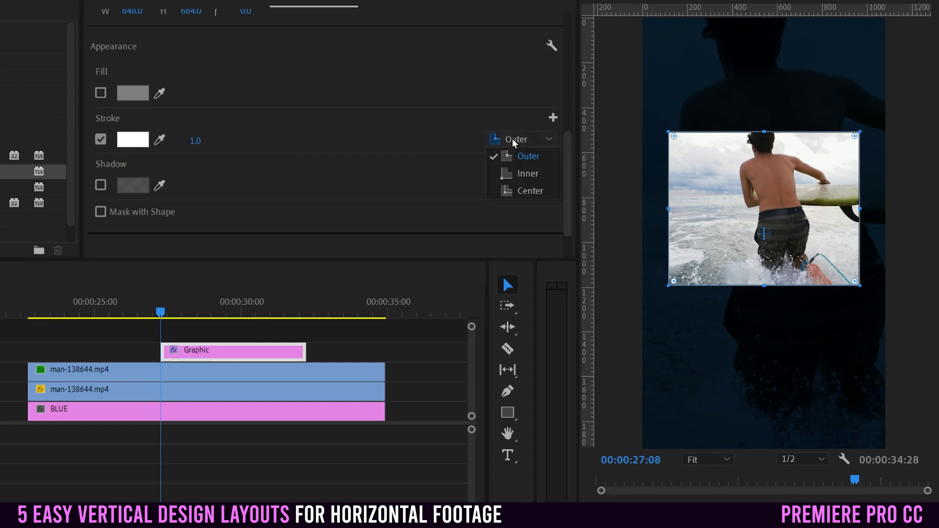
{"action": "left_click", "coordinate": [525, 173]}
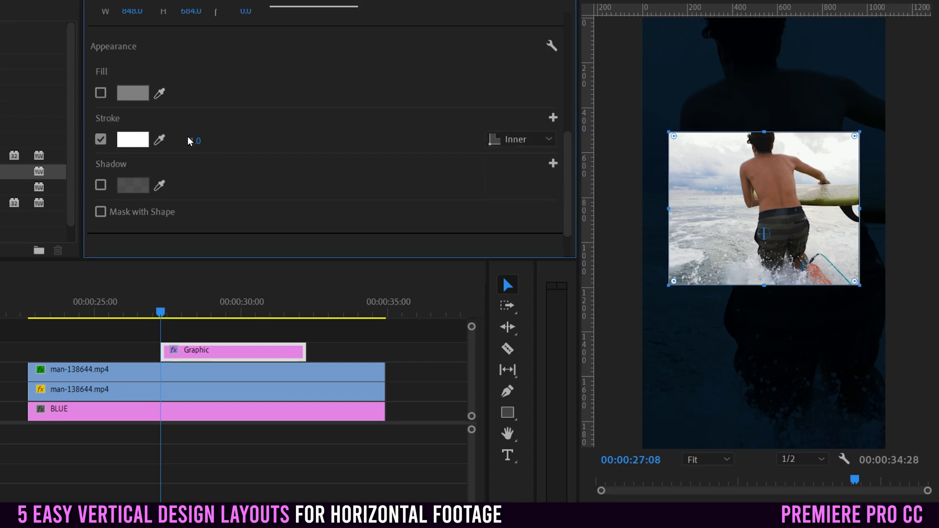
{"action": "left_click_drag", "start_coordinate": [195, 142], "coordinate": [224, 142]}
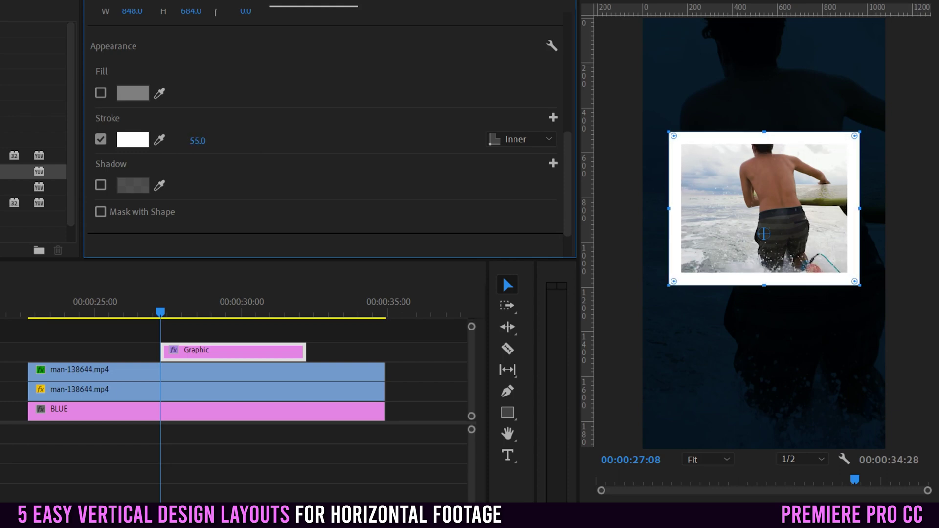
{"action": "left_click_drag", "start_coordinate": [225, 141], "coordinate": [225, 141]}
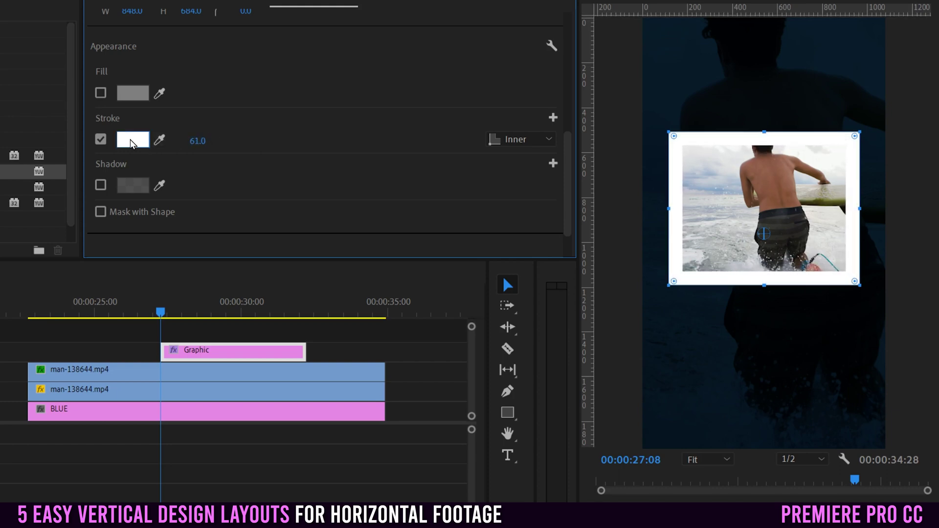
{"action": "left_click", "coordinate": [133, 142]}
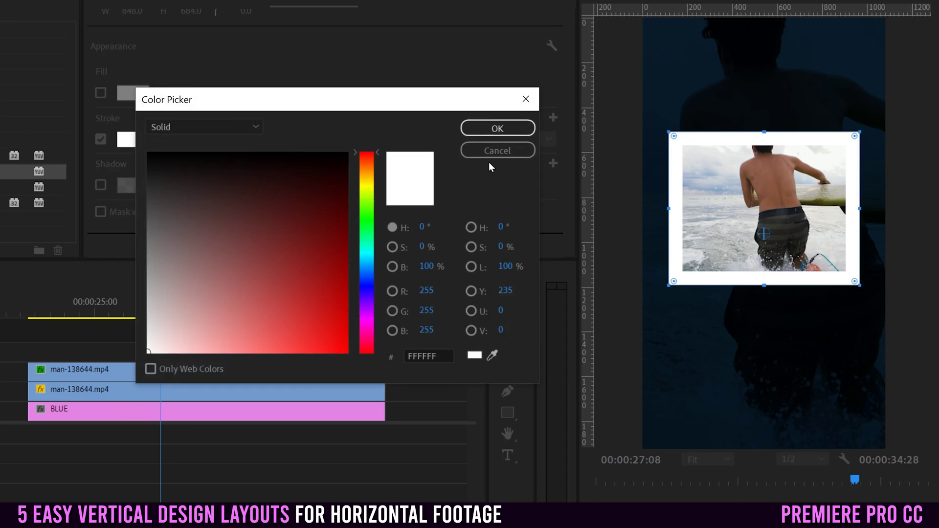
{"action": "left_click", "coordinate": [498, 150]}
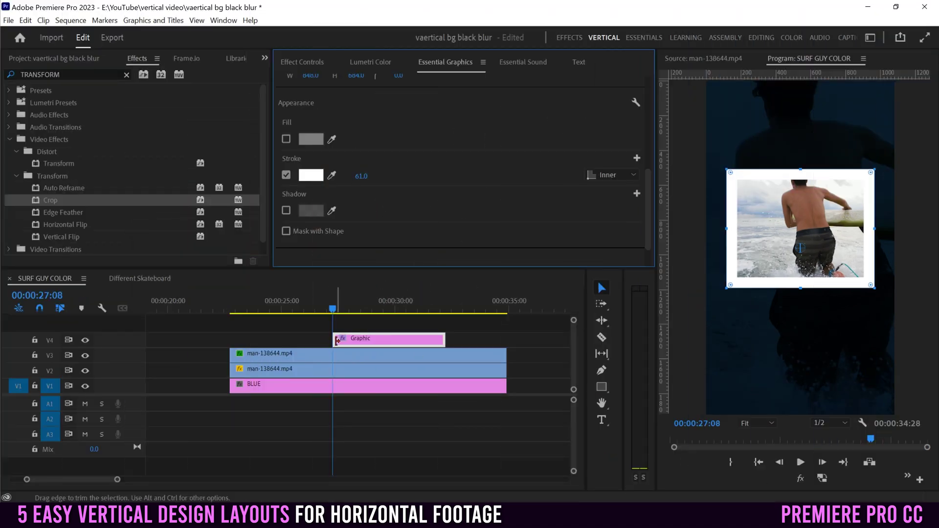
Extend both ends of the V4 Graphic clip to span the full length of the clips beneath it.
{"action": "left_click_drag", "start_coordinate": [334, 339], "coordinate": [231, 340]}
{"action": "left_click_drag", "start_coordinate": [444, 339], "coordinate": [506, 338]}
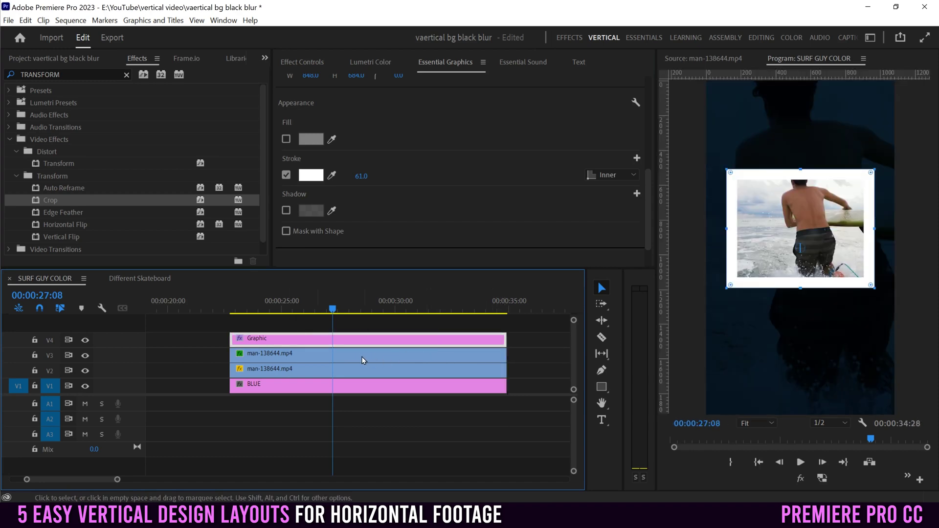
Set the Motion scale of the V3 man-138644.mp4 clip to 42 so it fits within the white border.
{"action": "left_click", "coordinate": [298, 354]}
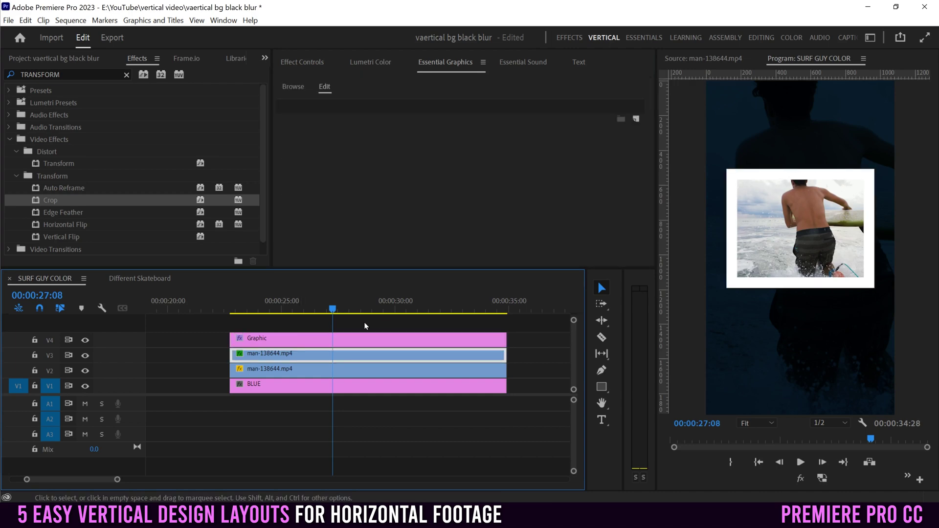
{"action": "left_click", "coordinate": [304, 61]}
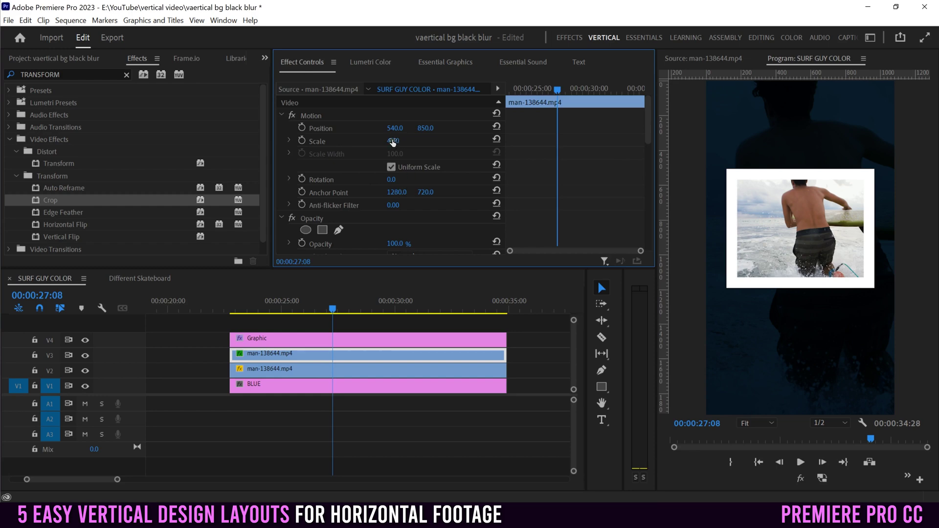
{"action": "mouse_move", "coordinate": [392, 141]}
{"action": "left_mouse_down"}
{"action": "mouse_move", "coordinate": [406, 141]}
{"action": "mouse_move", "coordinate": [390, 141]}
{"action": "left_mouse_up"}
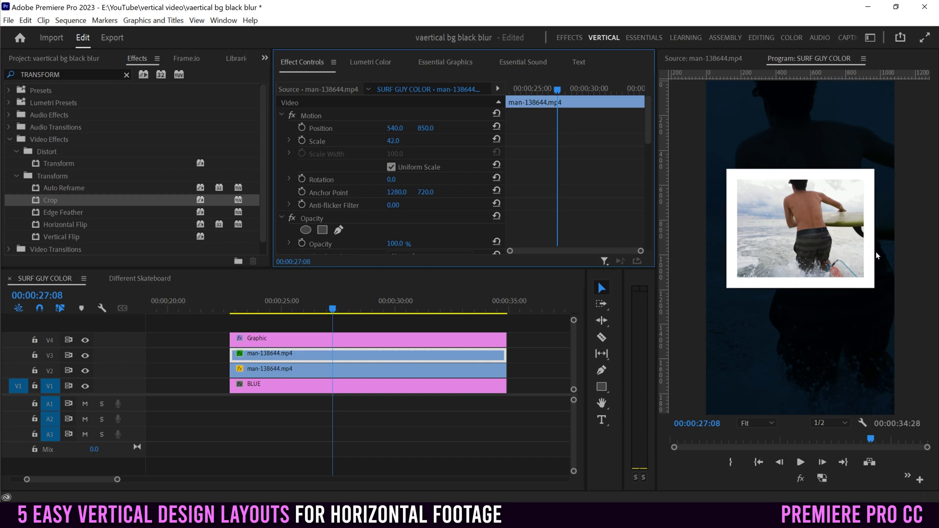
Nest the V4 Graphic and V3 man-138644.mp4 clips into a sequence named "TOP BORDER" and select the nested clip.
{"action": "left_click_drag", "start_coordinate": [527, 325], "coordinate": [225, 354]}
{"action": "right_click", "coordinate": [307, 340]}
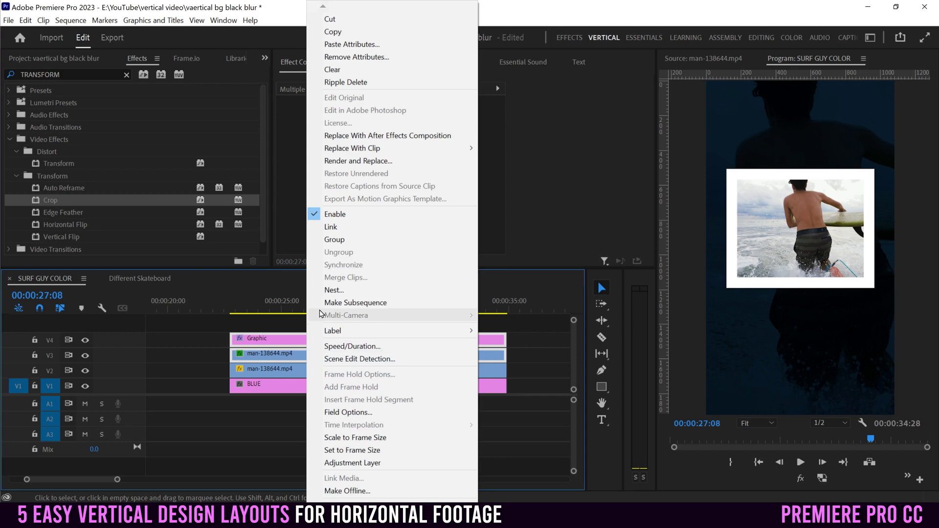
{"action": "left_click", "coordinate": [342, 294]}
{"action": "type", "text": "TOP BORDER"}
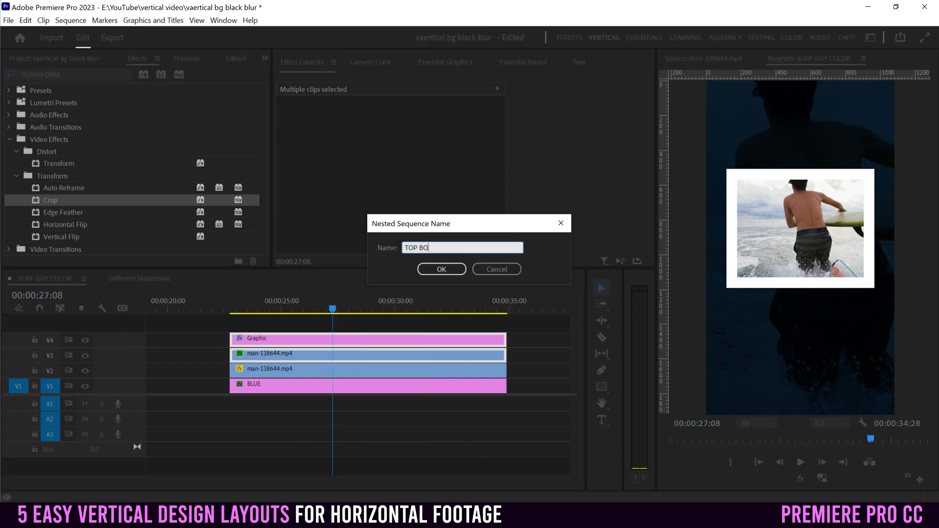
{"action": "left_click", "coordinate": [441, 269]}
{"action": "left_click", "coordinate": [349, 353]}
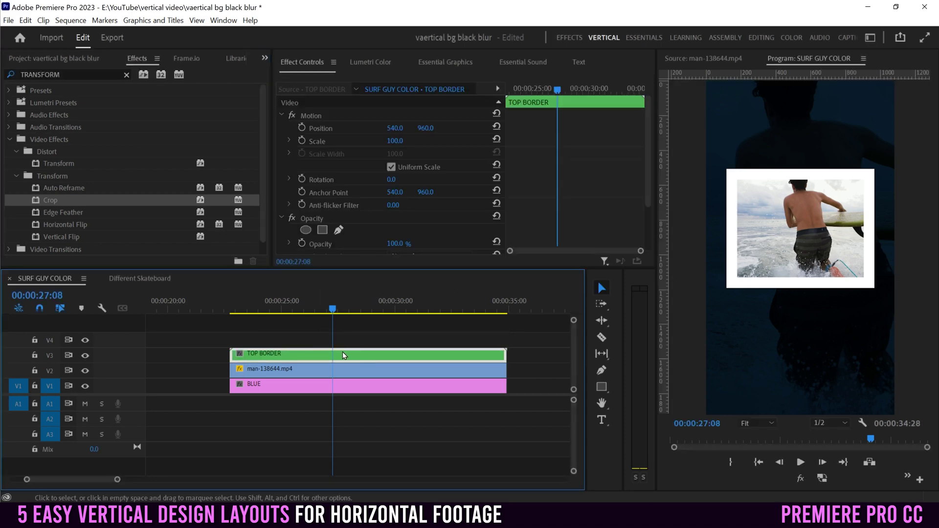
Check the clips inside the TOP BORDER nest, and adjust the nest's scale and position in the SURF GUY COLOR sequence.
{"action": "double_click", "coordinate": [346, 356]}
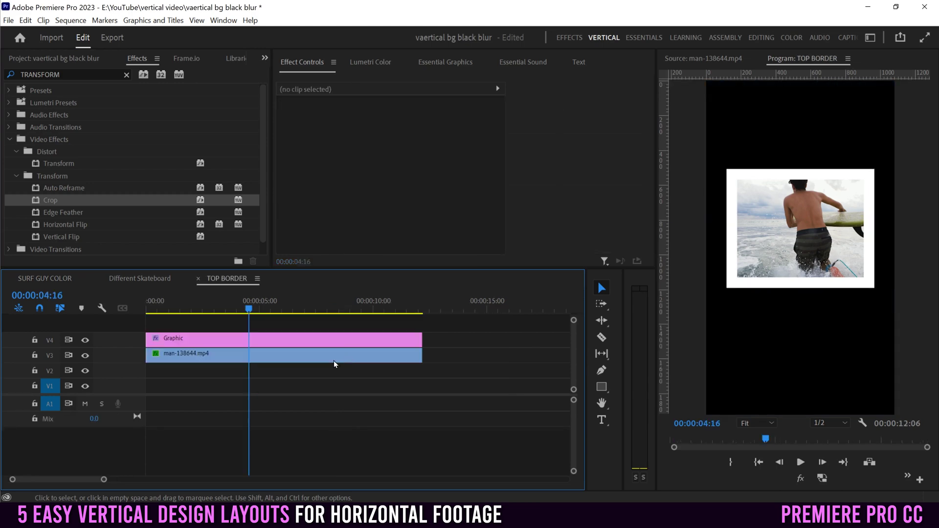
{"action": "left_click", "coordinate": [198, 280]}
{"action": "left_click", "coordinate": [48, 277]}
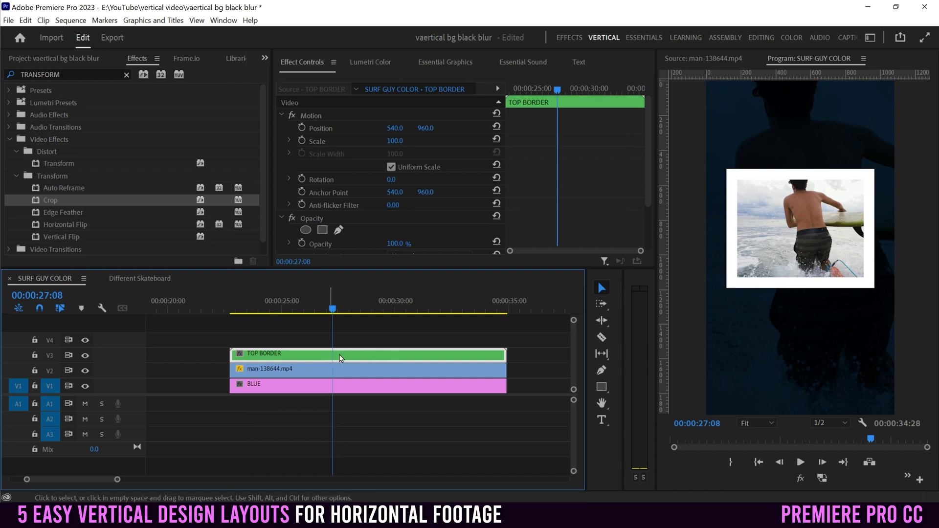
{"action": "mouse_move", "coordinate": [397, 141]}
{"action": "left_mouse_down"}
{"action": "mouse_move", "coordinate": [375, 141]}
{"action": "mouse_move", "coordinate": [418, 128]}
{"action": "mouse_move", "coordinate": [323, 128]}
{"action": "mouse_move", "coordinate": [467, 128]}
{"action": "mouse_move", "coordinate": [406, 128]}
{"action": "left_mouse_up"}
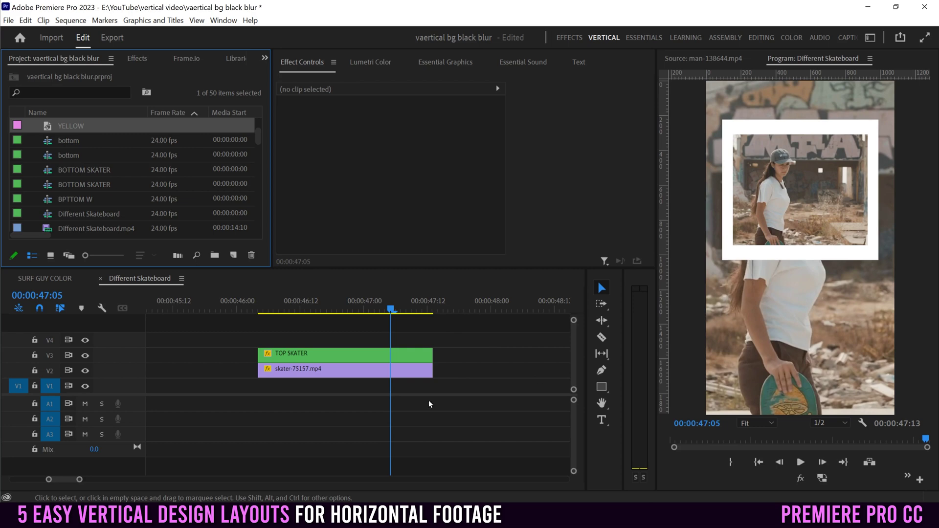
In Lumetri Basic Correction, set the V2 skater-75157.mp4 clip's Temperature to 78.4, Tint to 1.8 and Saturation to 113.2.
{"action": "left_click", "coordinate": [341, 369]}
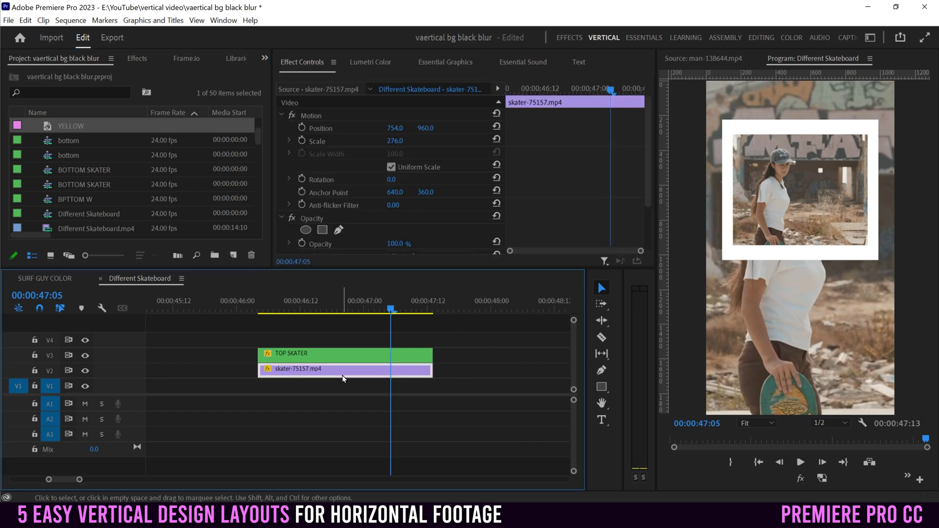
{"action": "left_click", "coordinate": [371, 61]}
{"action": "left_click", "coordinate": [224, 21]}
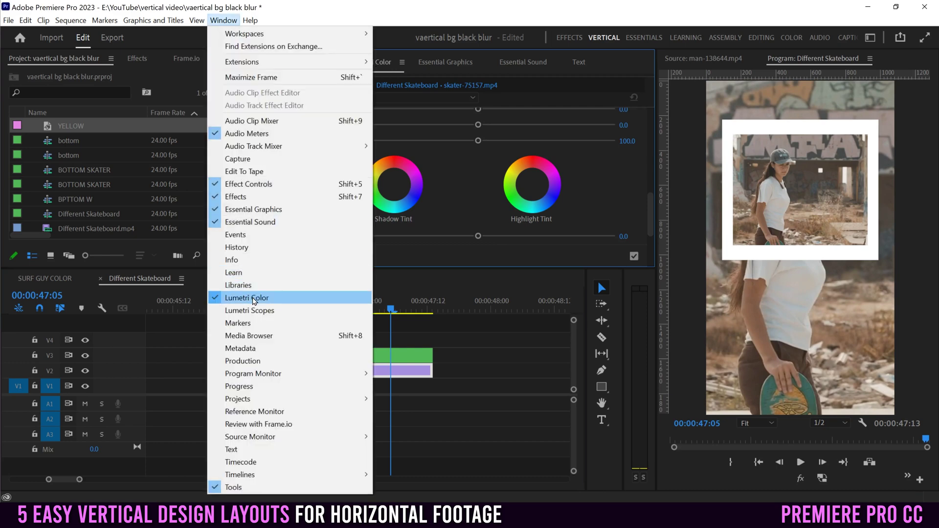
{"action": "left_click", "coordinate": [650, 207]}
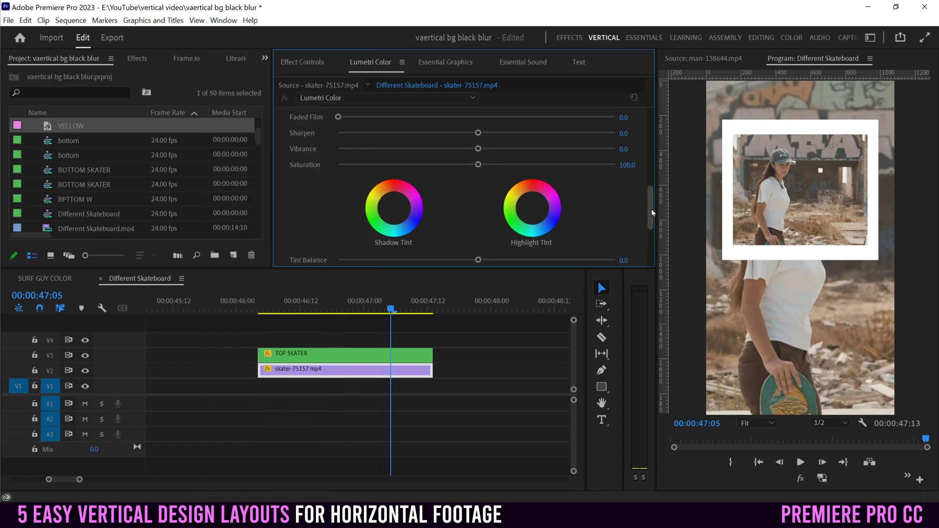
{"action": "scroll", "coordinate": [650, 209], "scroll_direction": "up", "scroll_amount": 3}
{"action": "left_click", "coordinate": [289, 138]}
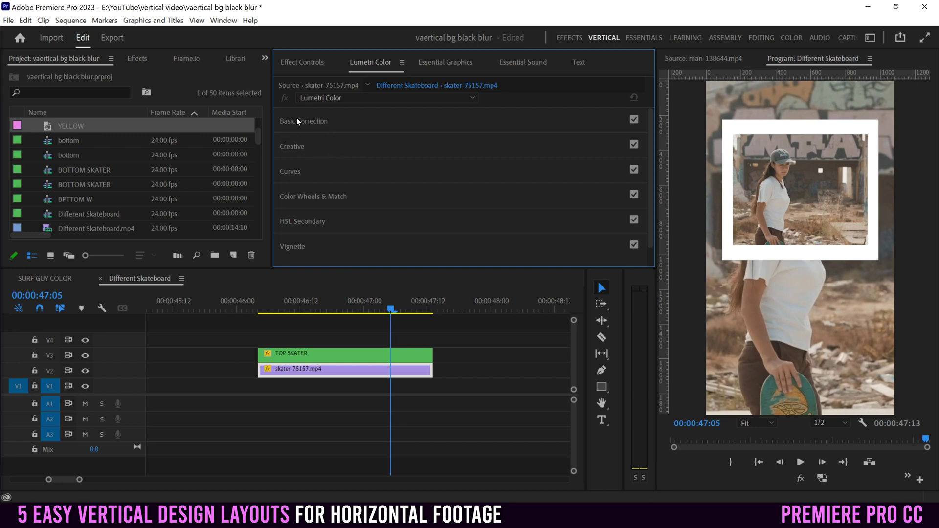
{"action": "left_click", "coordinate": [354, 124]}
{"action": "left_click_drag", "start_coordinate": [649, 140], "coordinate": [650, 165]}
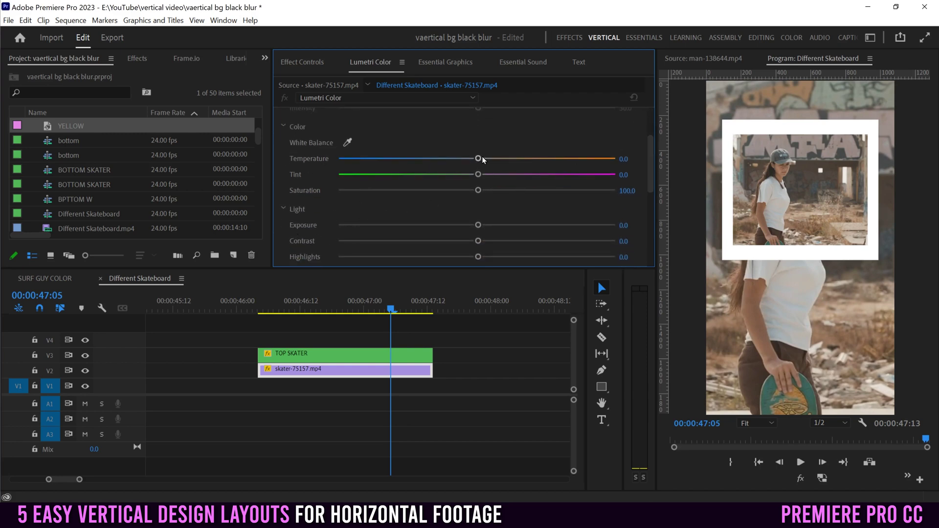
{"action": "left_click_drag", "start_coordinate": [479, 159], "coordinate": [331, 163]}
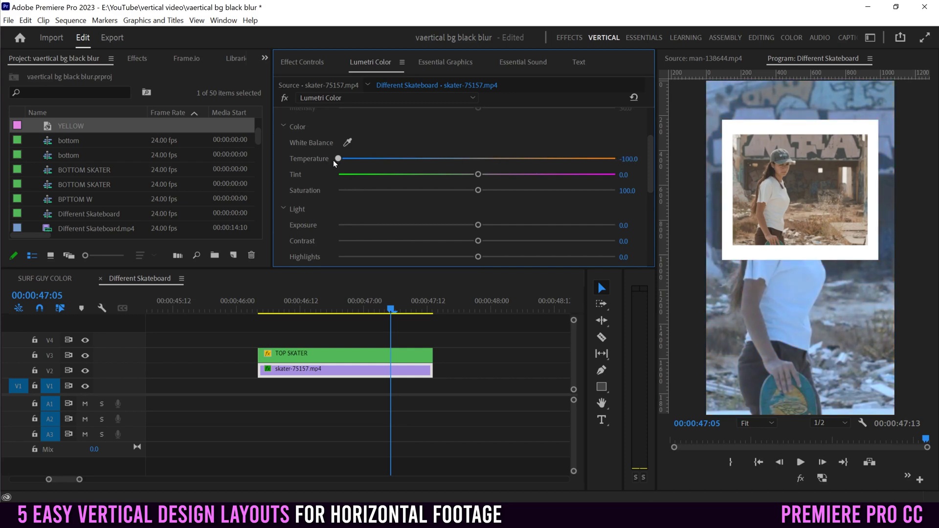
{"action": "left_click_drag", "start_coordinate": [574, 158], "coordinate": [585, 158]}
{"action": "left_click", "coordinate": [577, 189]}
{"action": "left_click_drag", "start_coordinate": [615, 191], "coordinate": [496, 190]}
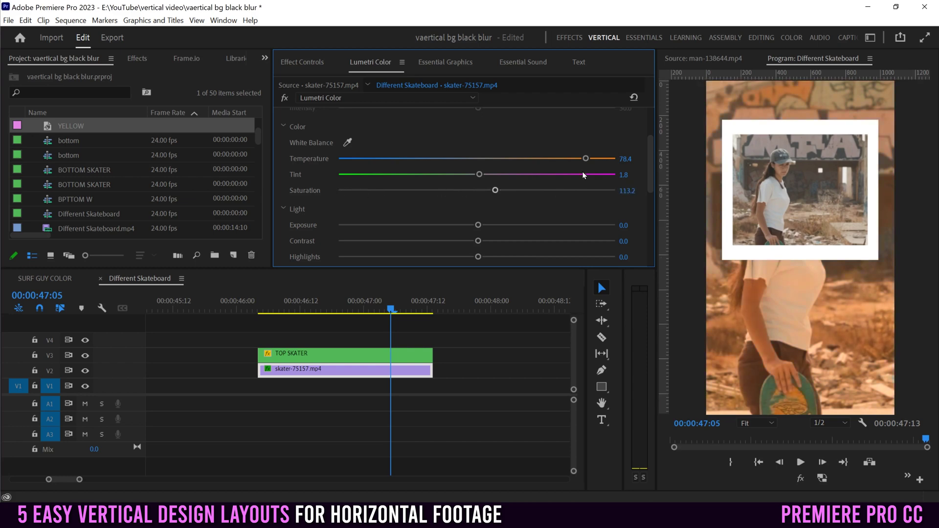
Adjust the background skater clip's Light settings, raising Contrast to about 9.7.
{"action": "scroll", "coordinate": [651, 157], "scroll_direction": "down", "scroll_amount": 2}
{"action": "left_click_drag", "start_coordinate": [478, 170], "coordinate": [327, 187]}
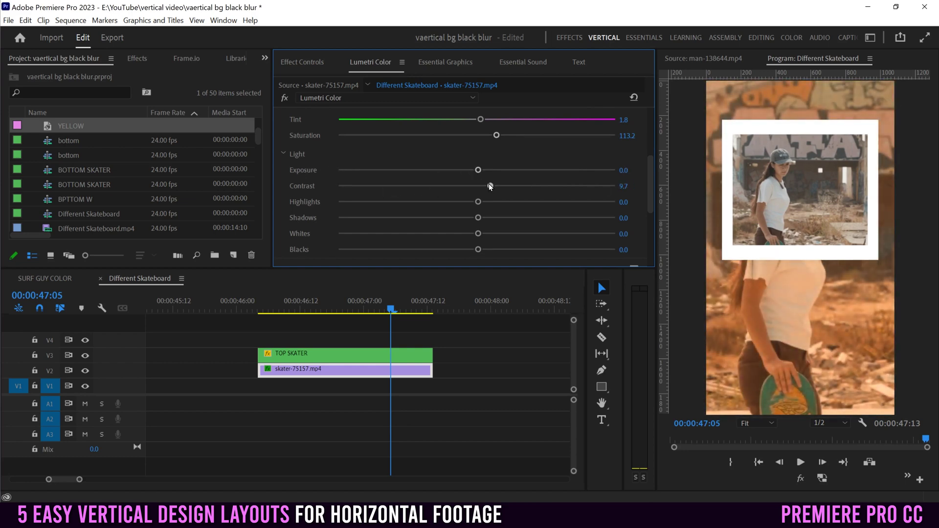
{"action": "scroll", "coordinate": [651, 190], "scroll_direction": "up", "scroll_amount": 5}
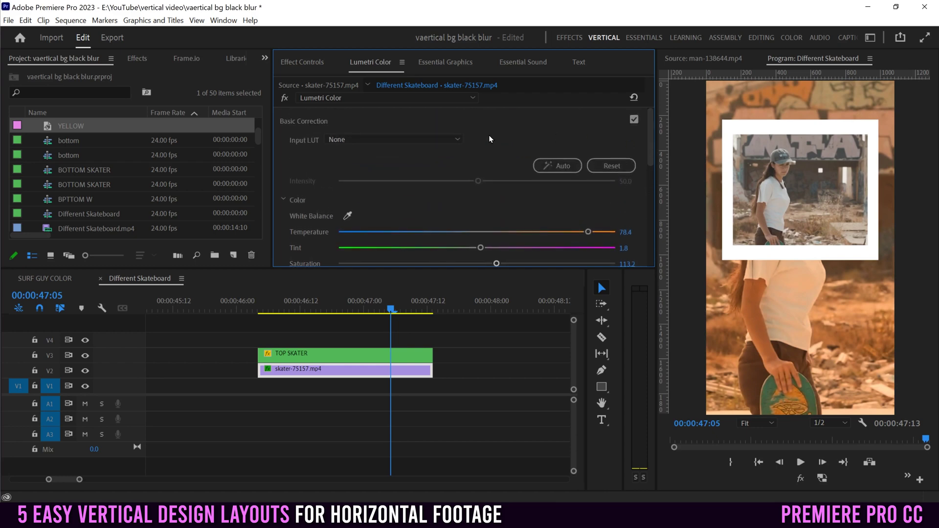
Try the SL BLUE INTENSE creative look on the background clip, and replace it with 05_Vintage_LUTs_Tint Matte.
{"action": "left_click", "coordinate": [340, 120]}
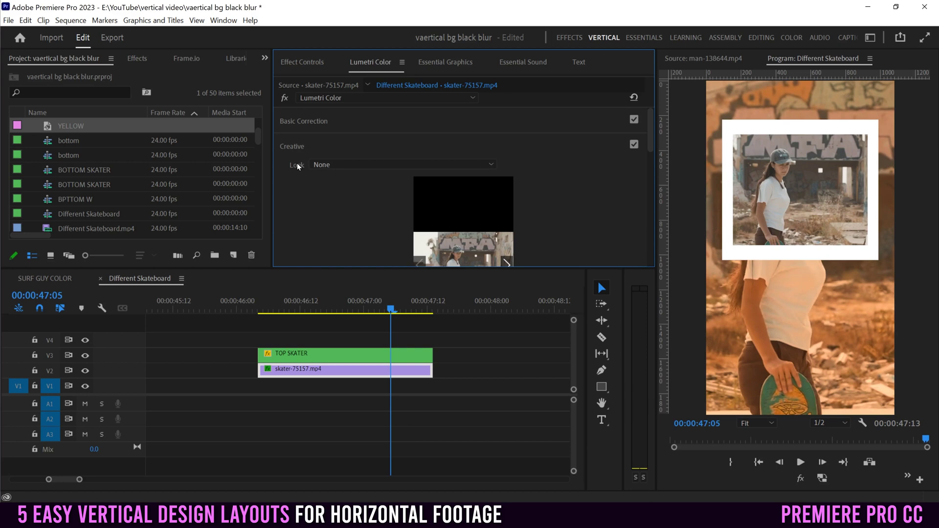
{"action": "left_click", "coordinate": [481, 168]}
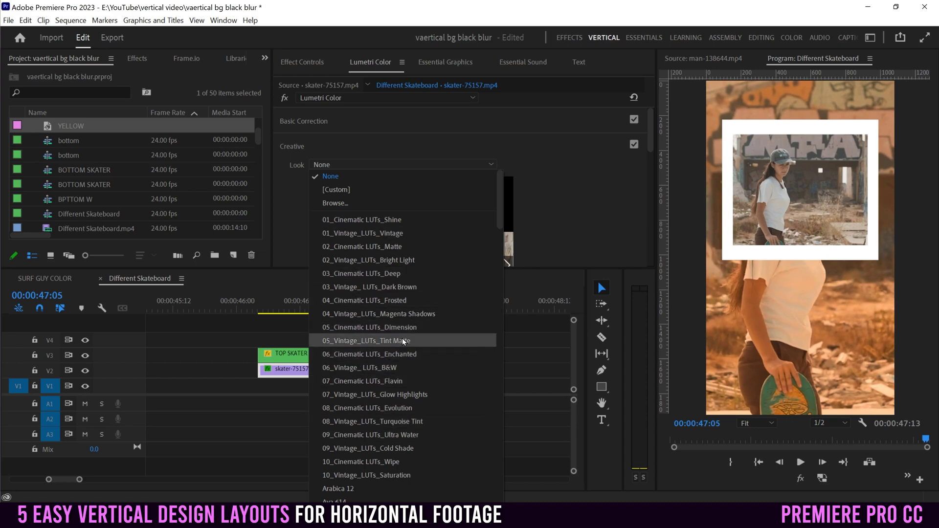
{"action": "scroll", "coordinate": [429, 299], "scroll_direction": "down", "scroll_amount": 5}
{"action": "scroll", "coordinate": [429, 299], "scroll_direction": "down", "scroll_amount": 12}
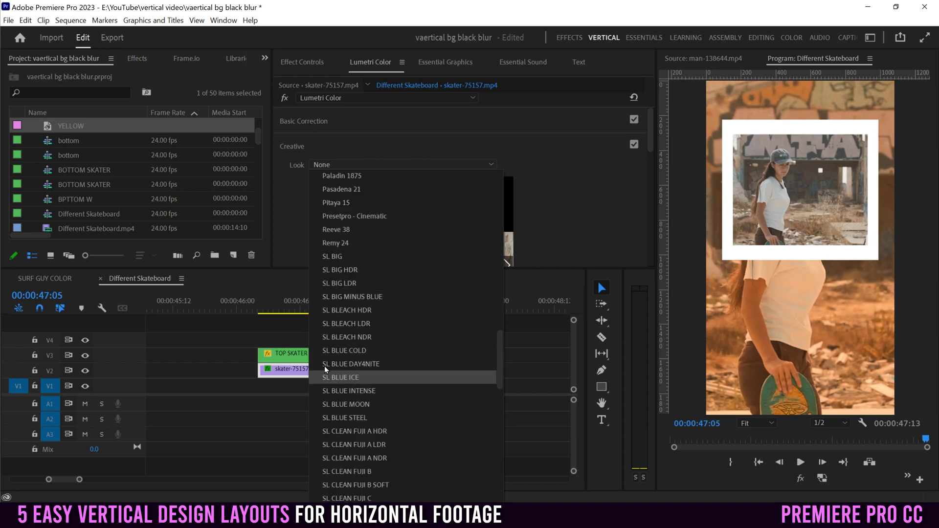
{"action": "left_click", "coordinate": [362, 391]}
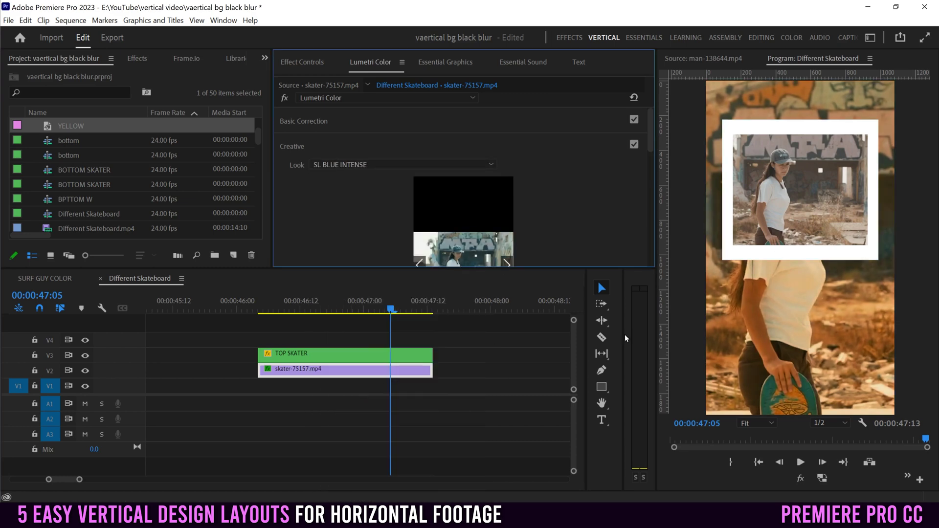
{"action": "left_click", "coordinate": [430, 165]}
{"action": "scroll", "coordinate": [433, 280], "scroll_direction": "up", "scroll_amount": 15}
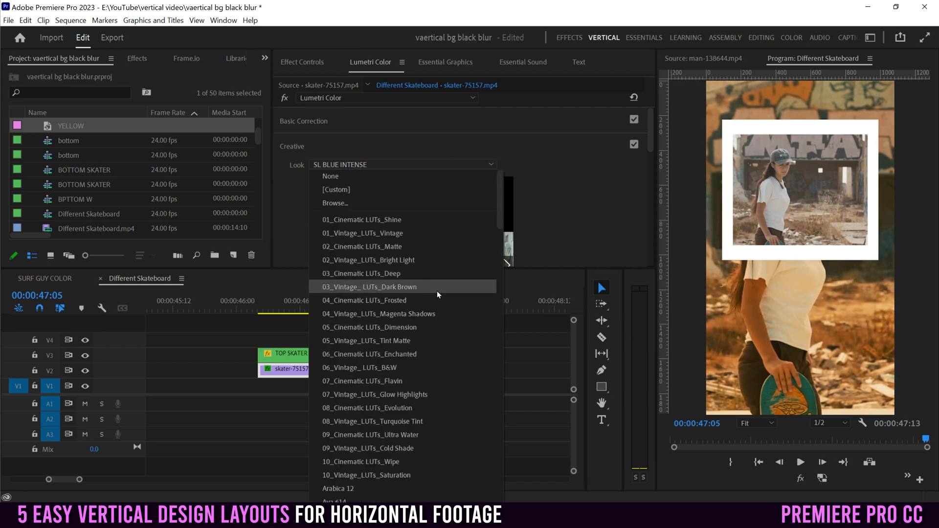
{"action": "left_click", "coordinate": [406, 341]}
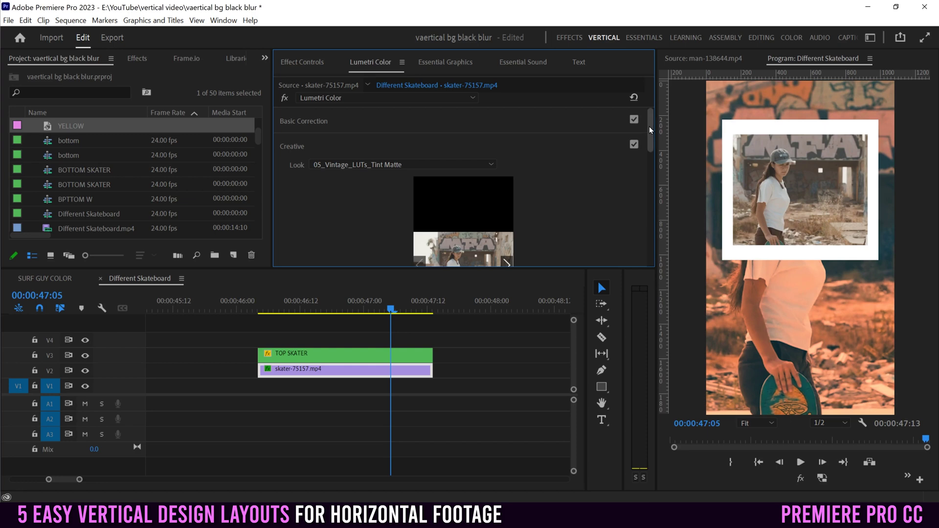
Set the creative look's Intensity to 134.4, test and reset Faded Film, and raise Vibrance slightly.
{"action": "scroll", "coordinate": [643, 190], "scroll_direction": "down", "scroll_amount": 5}
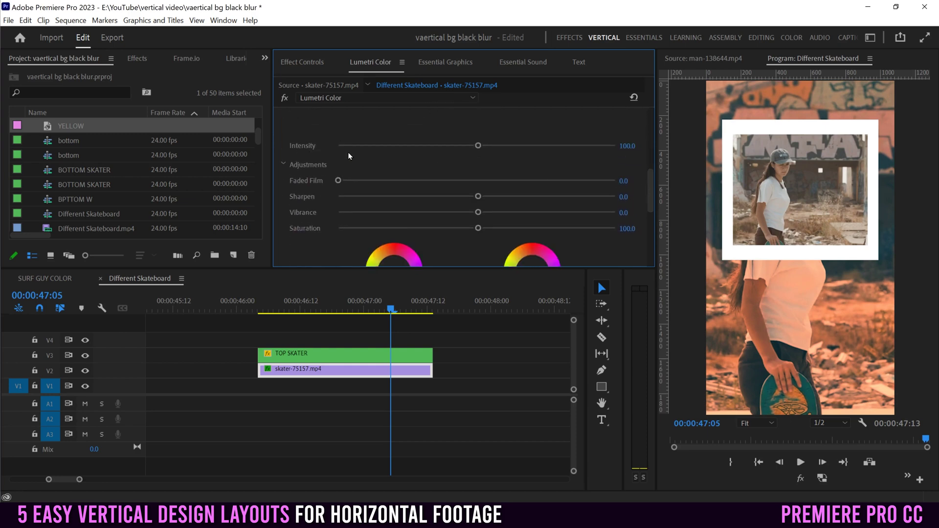
{"action": "left_click_drag", "start_coordinate": [482, 149], "coordinate": [652, 139]}
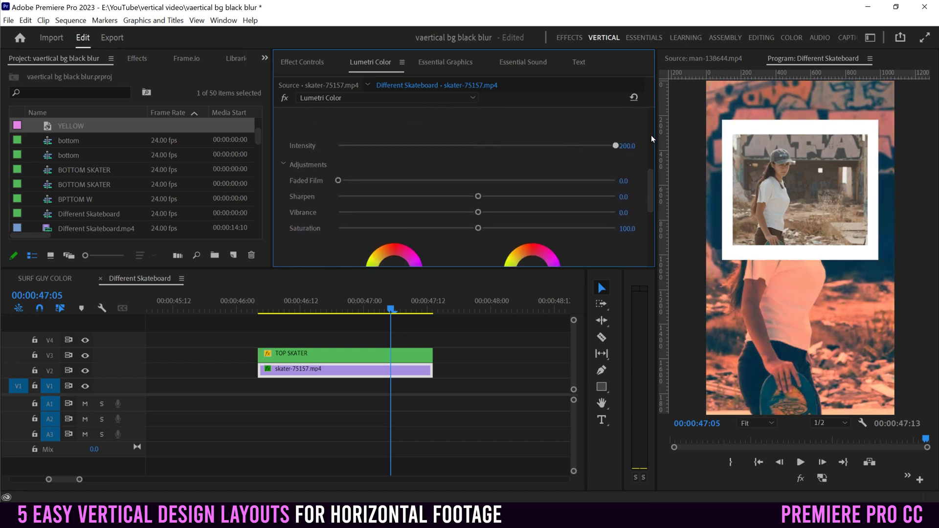
{"action": "left_click_drag", "start_coordinate": [616, 145], "coordinate": [525, 146]}
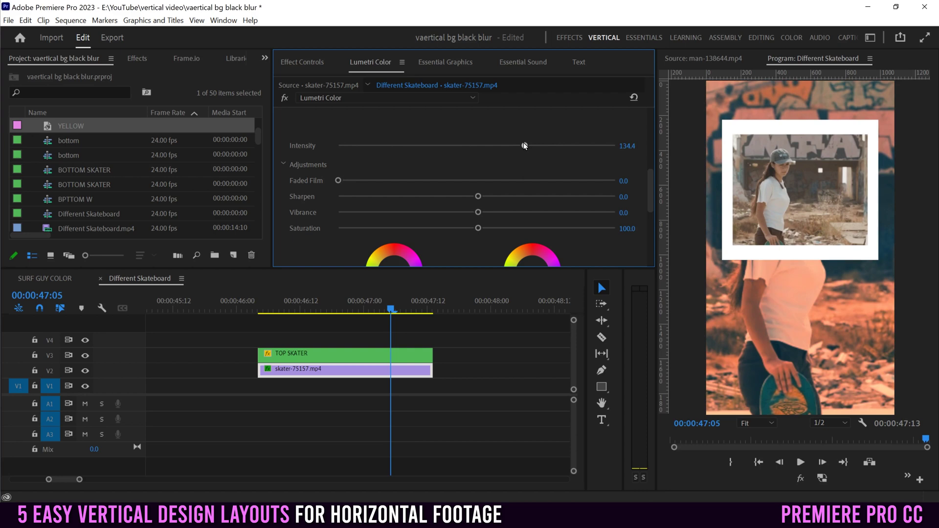
{"action": "left_click_drag", "start_coordinate": [338, 180], "coordinate": [607, 180]}
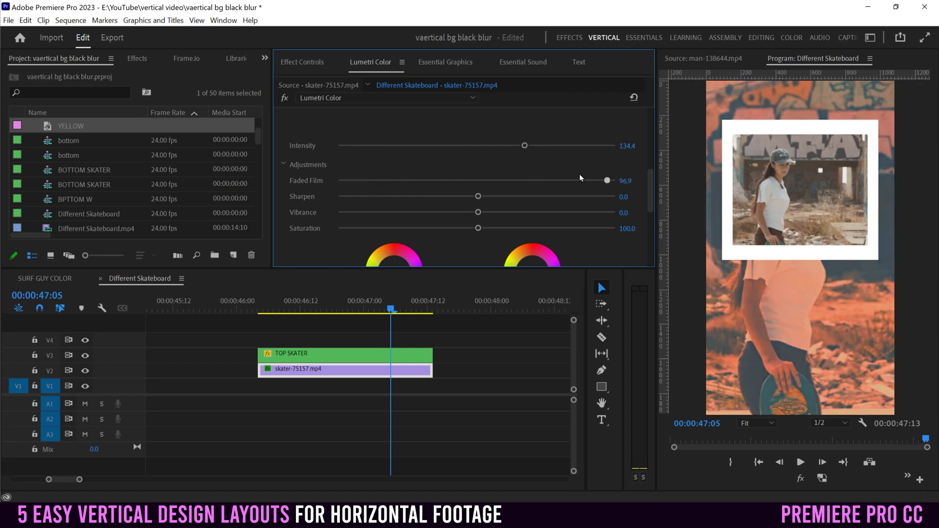
{"action": "double_click", "coordinate": [606, 180]}
{"action": "left_click_drag", "start_coordinate": [478, 212], "coordinate": [498, 212]}
Shift the background clip's Shadow Tint slightly toward orange and its Highlight Tint toward red.
{"action": "scroll", "coordinate": [498, 212], "scroll_direction": "down", "scroll_amount": 5}
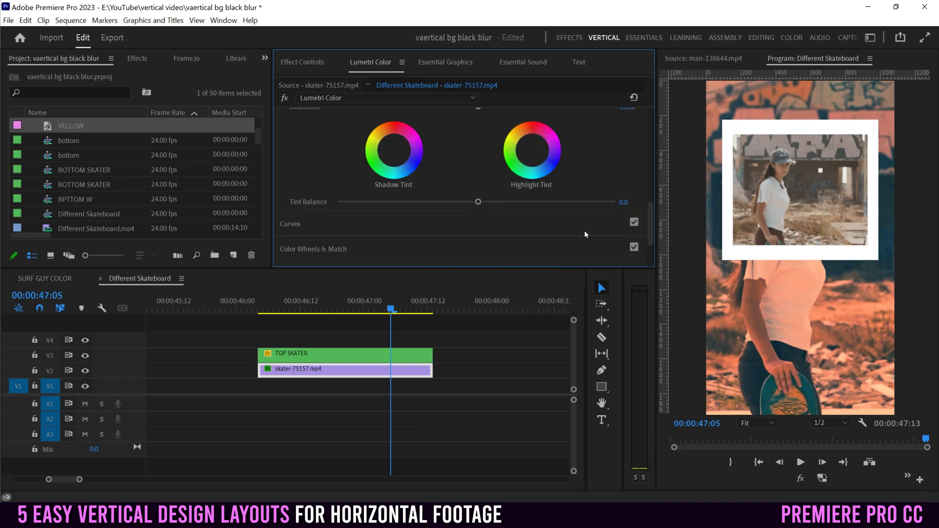
{"action": "left_click", "coordinate": [396, 153]}
{"action": "mouse_move", "coordinate": [395, 153]}
{"action": "left_mouse_down"}
{"action": "mouse_move", "coordinate": [416, 167]}
{"action": "mouse_move", "coordinate": [392, 160]}
{"action": "mouse_move", "coordinate": [389, 147]}
{"action": "left_mouse_up"}
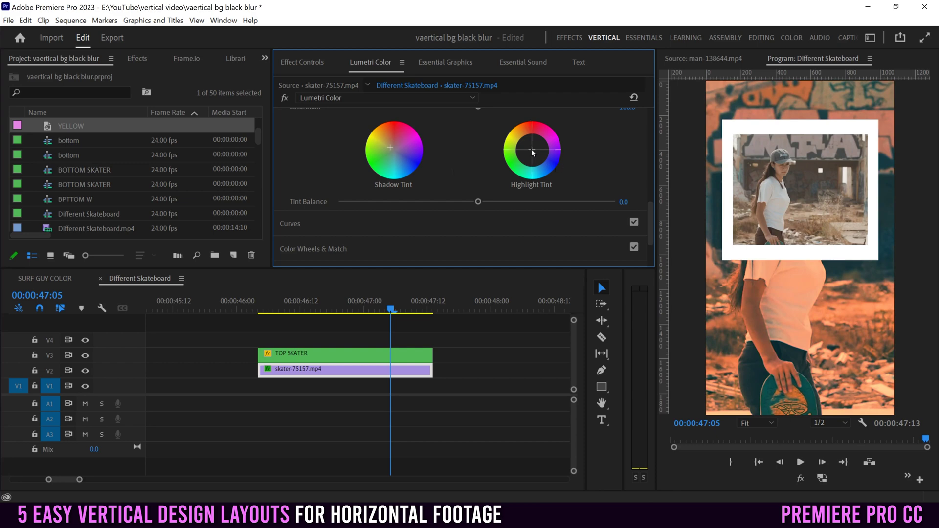
{"action": "mouse_move", "coordinate": [533, 153]}
{"action": "left_mouse_down"}
{"action": "mouse_move", "coordinate": [543, 145]}
{"action": "mouse_move", "coordinate": [526, 157]}
{"action": "mouse_move", "coordinate": [531, 149]}
{"action": "left_mouse_up"}
{"action": "left_click_drag", "start_coordinate": [530, 149], "coordinate": [535, 135]}
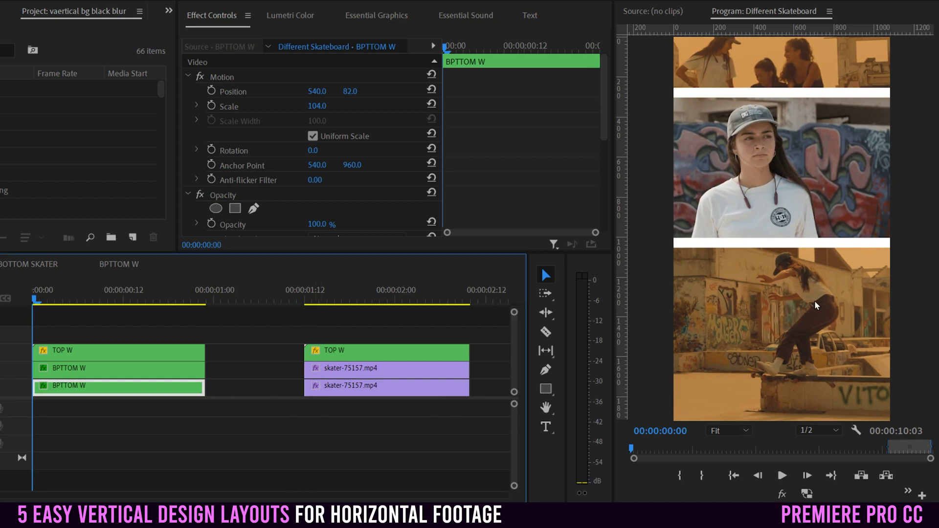
Set the Motion scale of the second TOP W nest, at about 00:00:01:13, to 111 so it spans the frame width.
{"action": "left_click", "coordinate": [311, 292]}
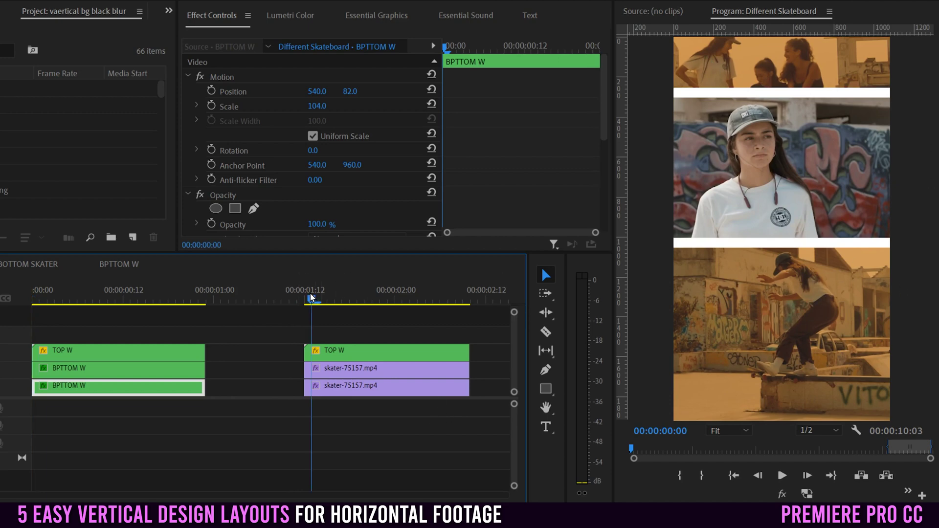
{"action": "left_click", "coordinate": [339, 351]}
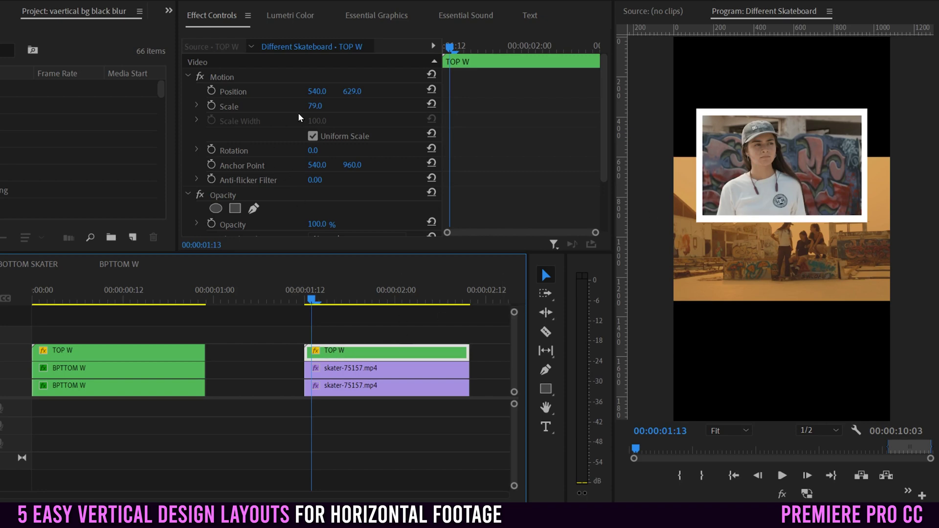
{"action": "left_click_drag", "start_coordinate": [315, 106], "coordinate": [338, 105]}
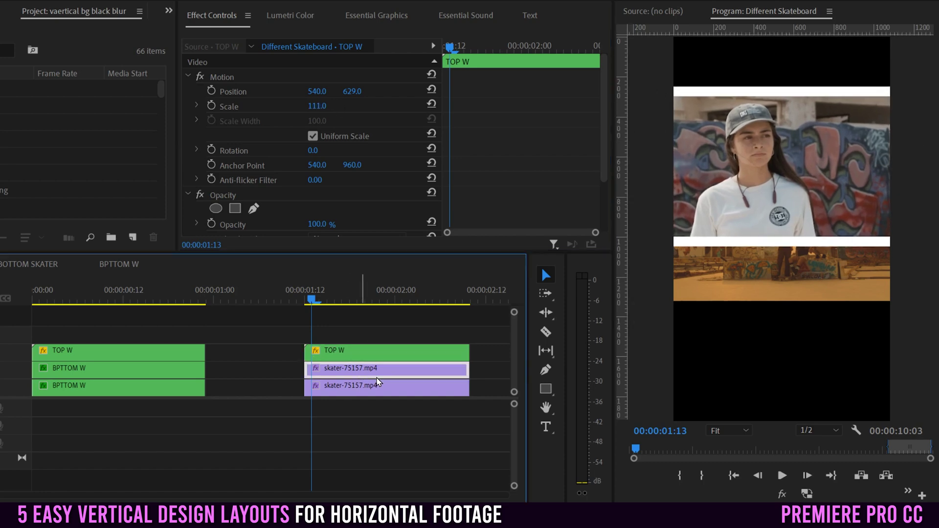
Set the skater-75157.mp4 clip directly under TOP W to scale 212 and vertical position 78 to fill the area above the bordered footage.
{"action": "left_click", "coordinate": [353, 374]}
{"action": "left_click", "coordinate": [355, 390]}
{"action": "left_click", "coordinate": [356, 374]}
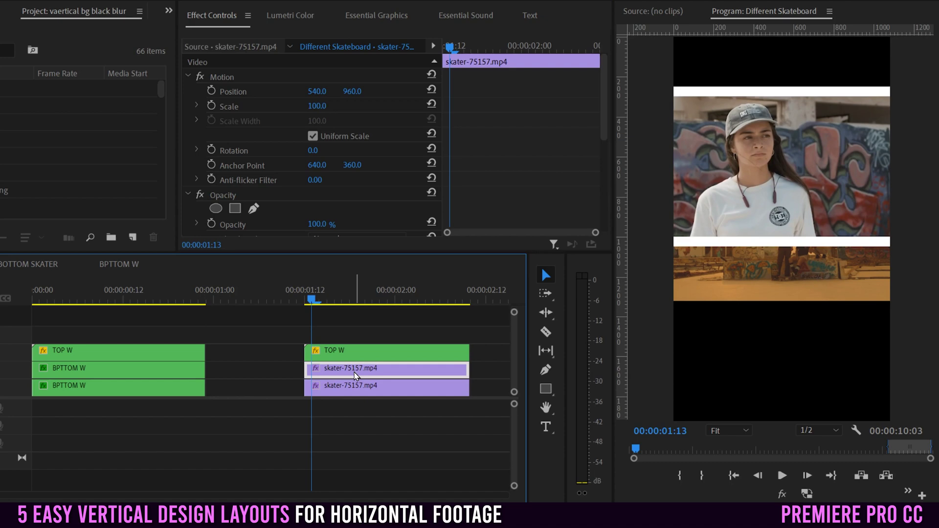
{"action": "left_click_drag", "start_coordinate": [316, 105], "coordinate": [302, 91]}
{"action": "left_click", "coordinate": [308, 91]}
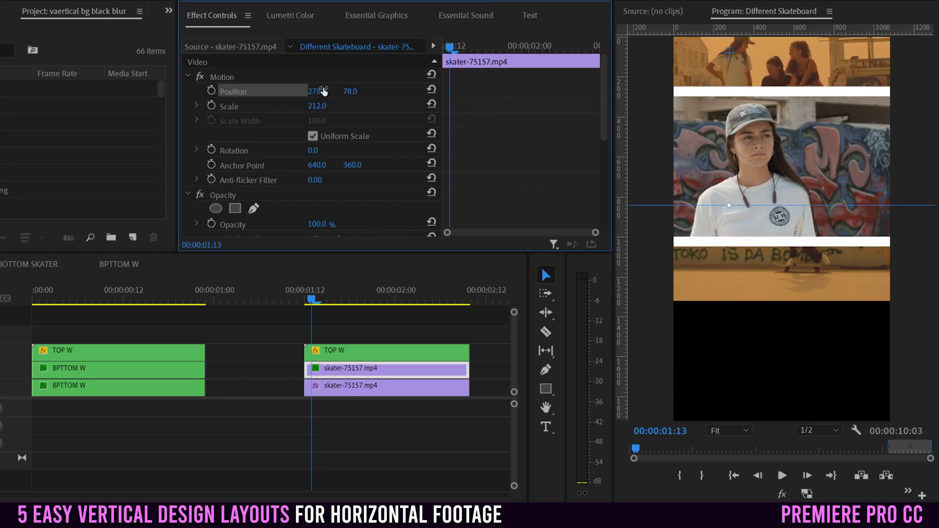
Scale and reposition the lowest skater-75157.mp4 clip to fill the area below the bordered footage, and scrub to check it.
{"action": "left_click", "coordinate": [391, 388]}
{"action": "left_click_drag", "start_coordinate": [355, 93], "coordinate": [337, 106]}
{"action": "mouse_move", "coordinate": [311, 298]}
{"action": "left_mouse_down"}
{"action": "mouse_move", "coordinate": [367, 297]}
{"action": "mouse_move", "coordinate": [318, 297]}
{"action": "left_mouse_up"}
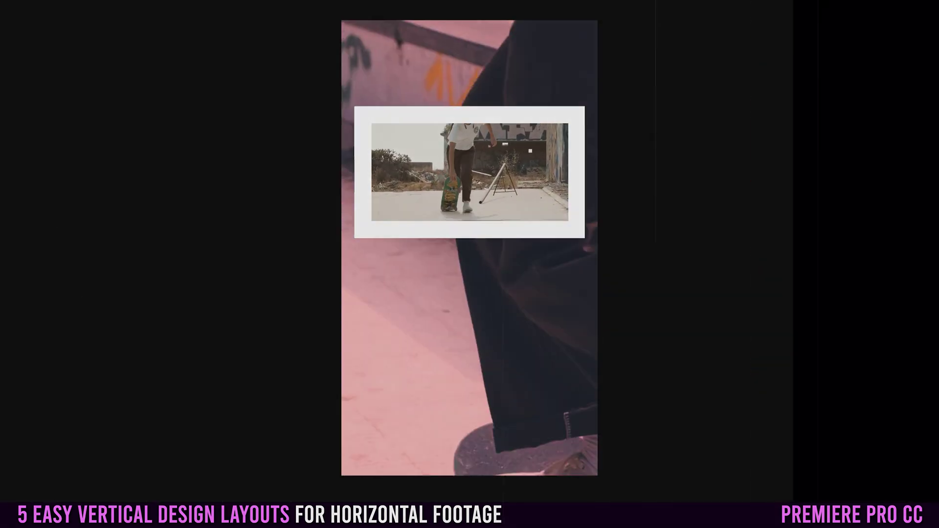